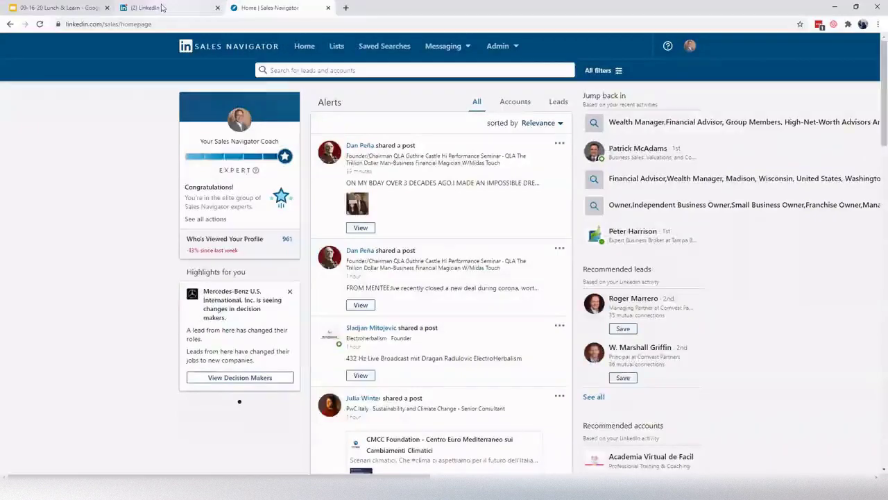
Compare the regular LinkedIn feed with the Sales Navigator homepage, ending on the Sales Navigator homepage.
left_click(191, 9)
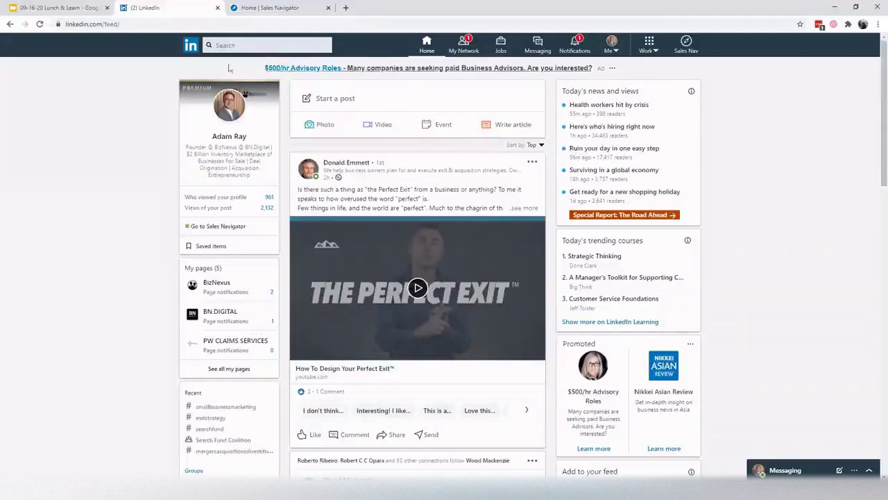
left_click(273, 11)
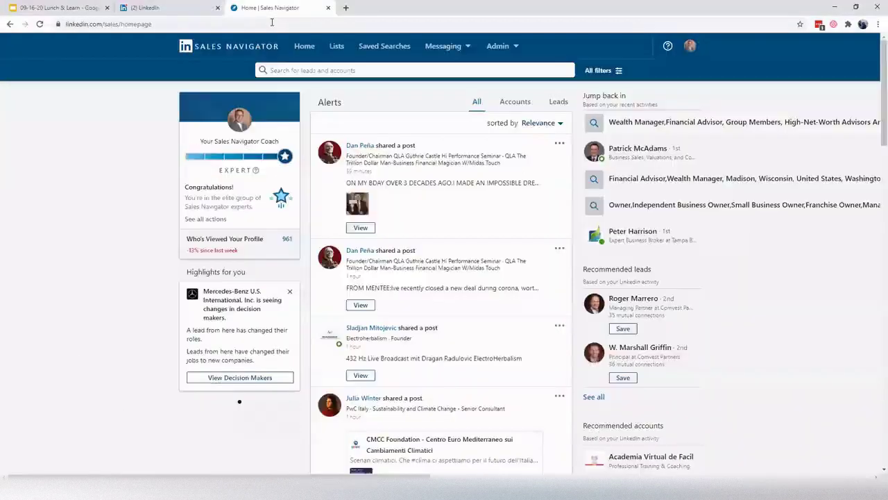
left_click(160, 8)
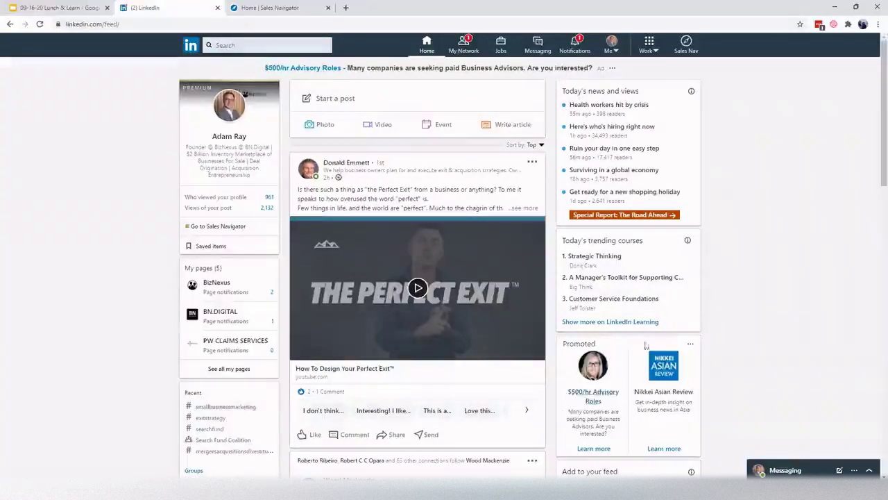
left_click(278, 8)
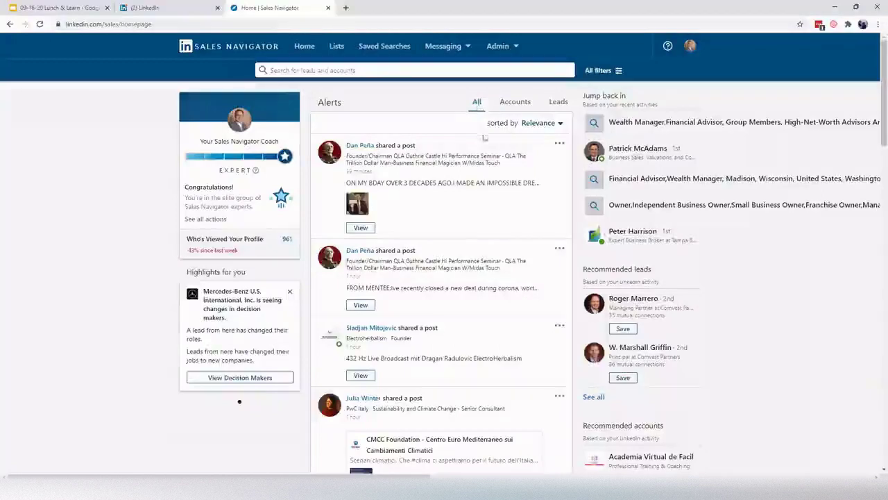
Review the account alerts and the lead alerts on the Sales Navigator homepage.
left_click(513, 102)
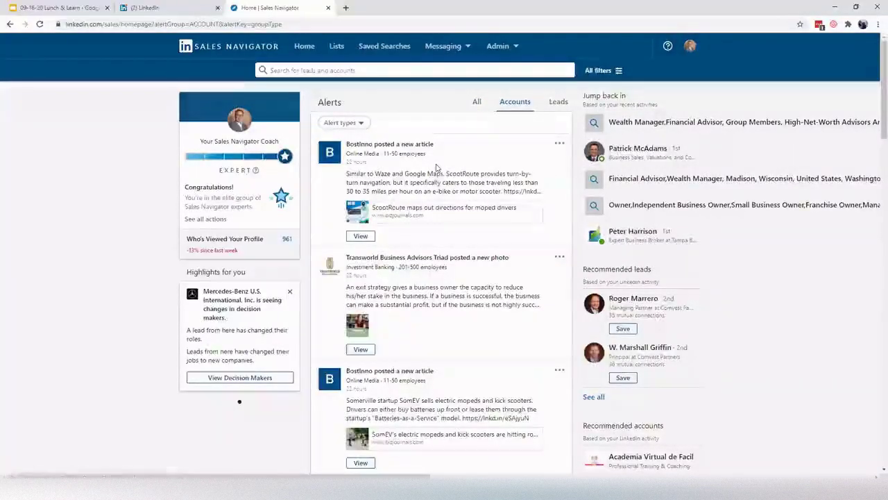
left_click(559, 103)
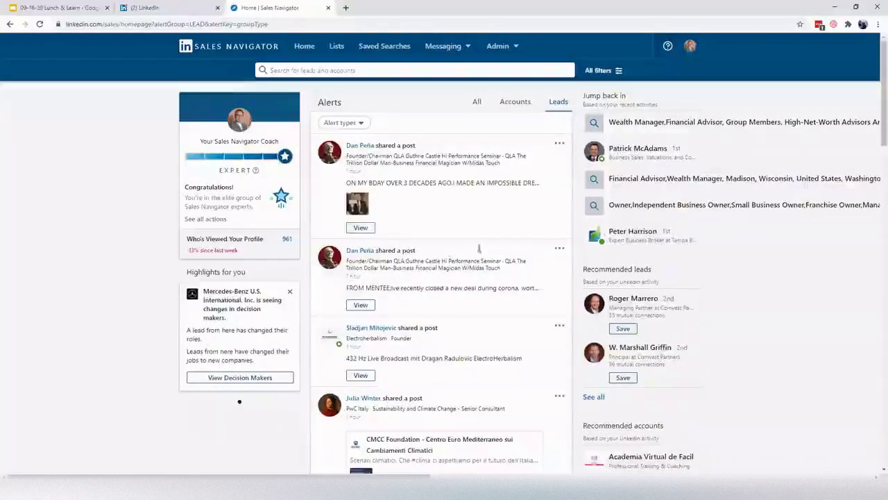
scroll(460, 246, "down", 1)
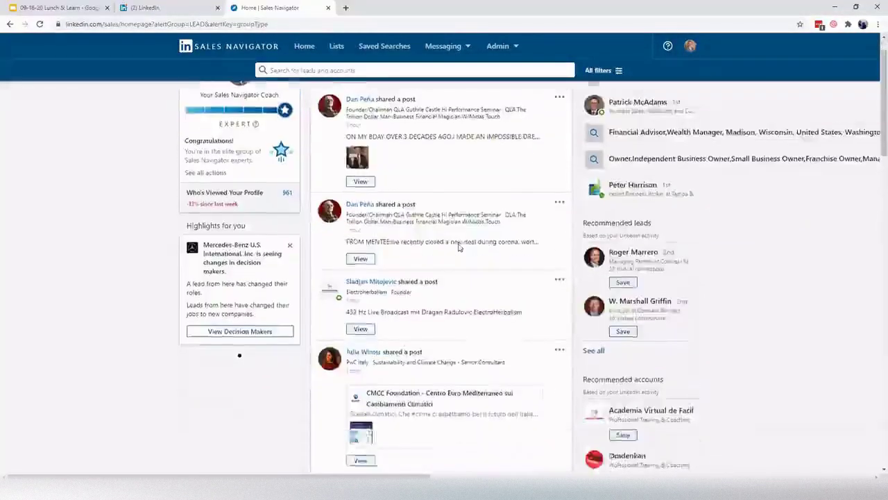
scroll(460, 245, "up", 1)
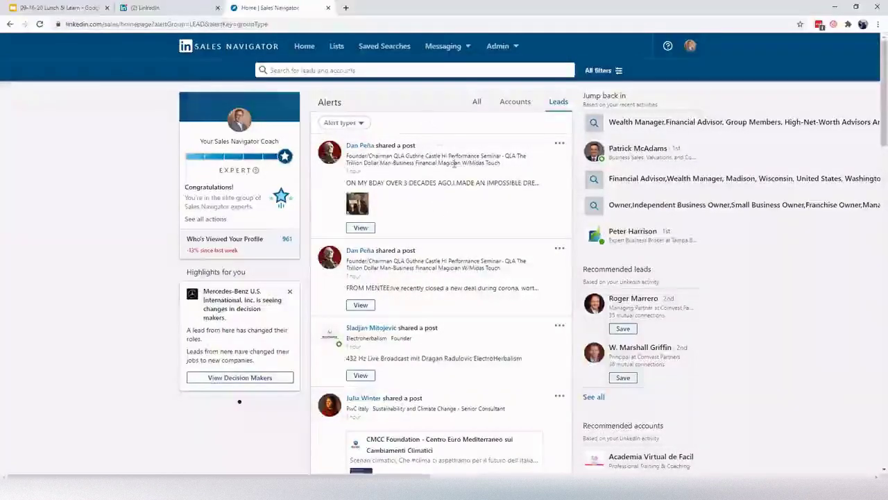
Open the lead lists and look through all the existing ones.
left_click(336, 47)
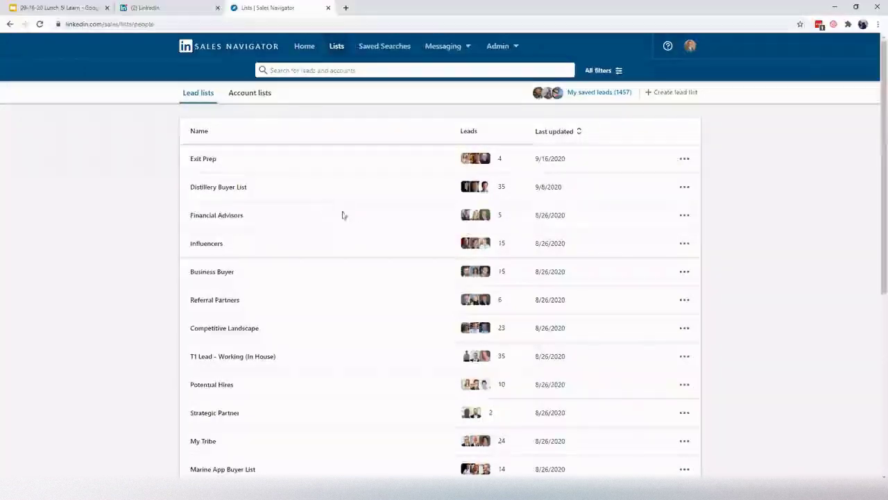
scroll(329, 234, "down", 1)
scroll(329, 234, "down", 1)
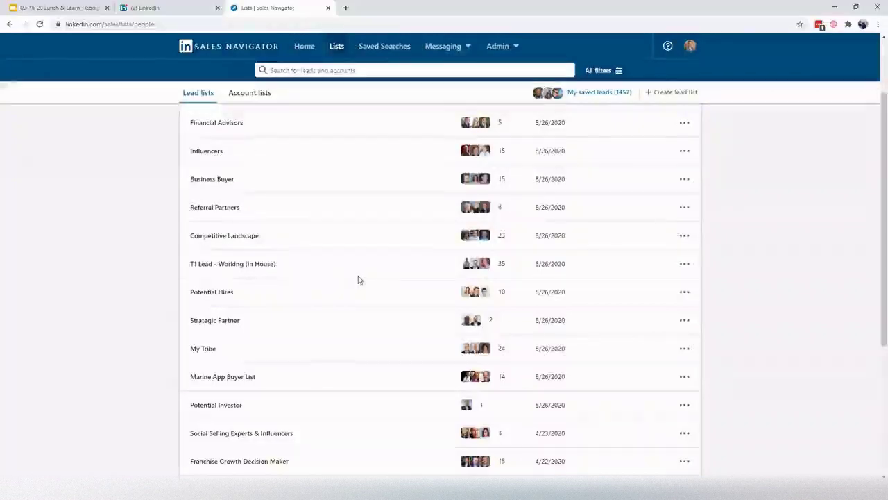
scroll(358, 279, "down", 1)
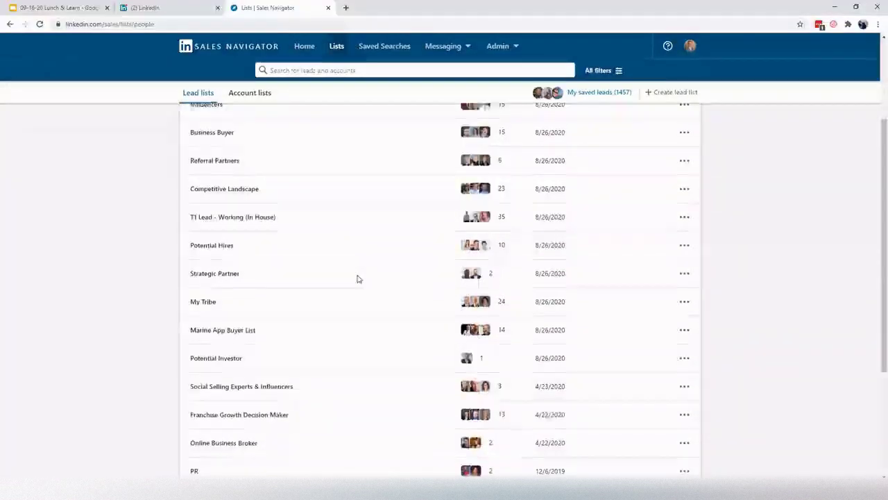
scroll(358, 279, "down", 3)
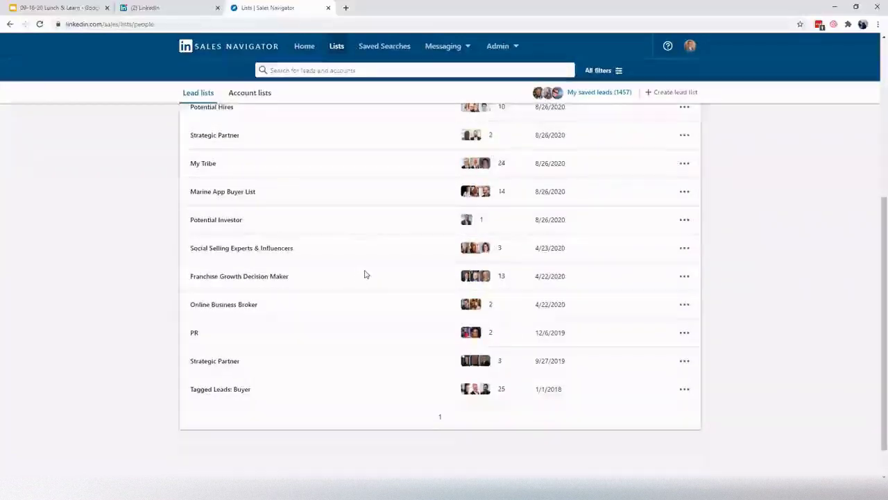
scroll(367, 271, "up", 6)
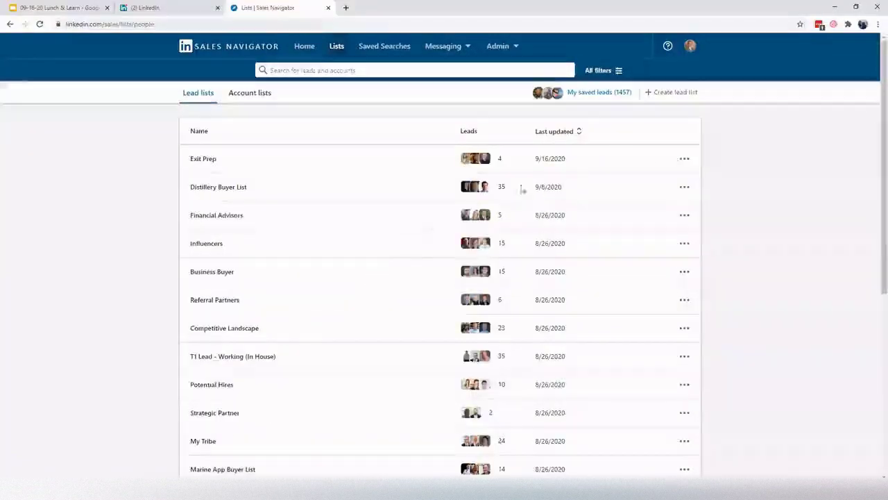
Create a new lead list named "Financial Advisors - Demo" without a description.
left_click(669, 93)
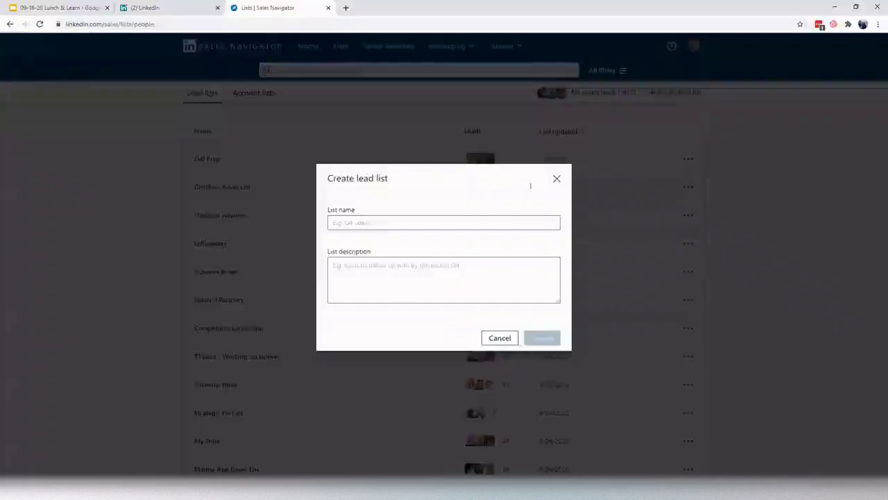
left_click(469, 219)
type("Fri")
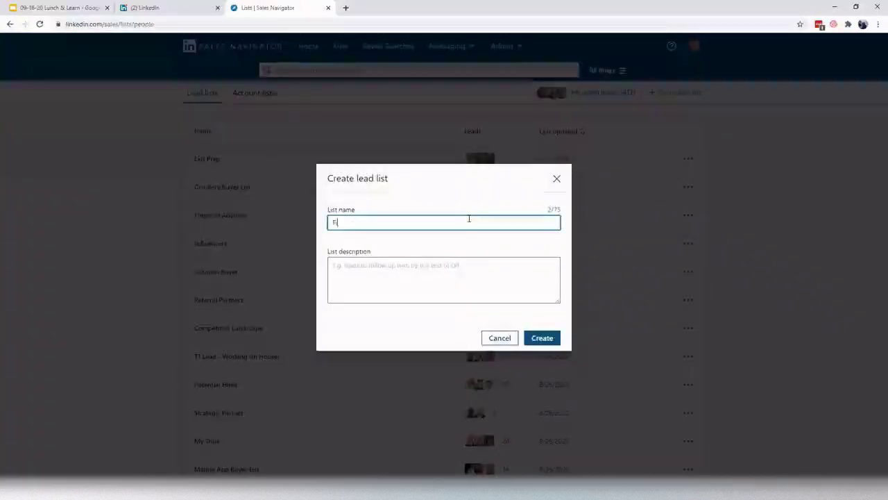
type("ancial Advisors")
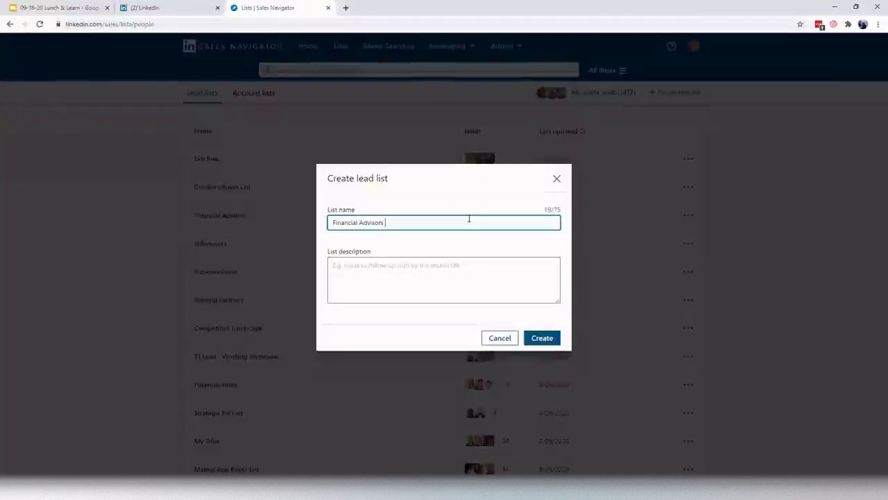
type(" - Demo")
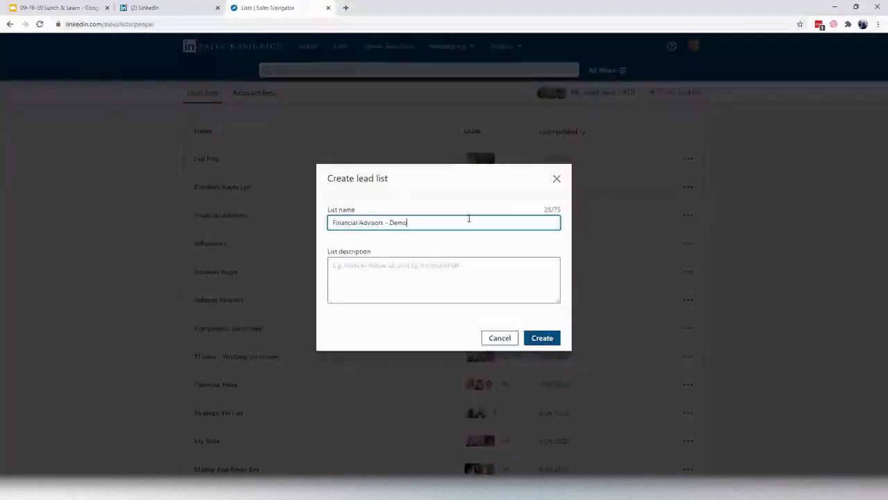
left_click(542, 338)
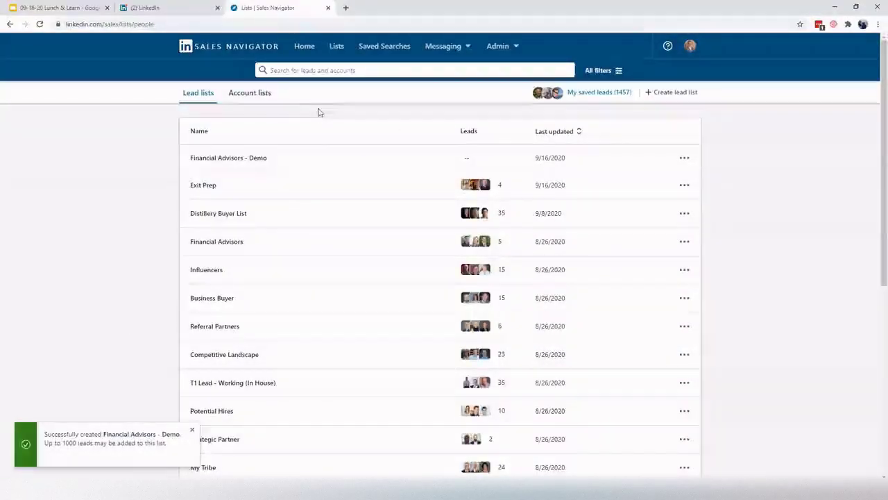
Look at the account lists and return to the lead lists.
left_click(250, 97)
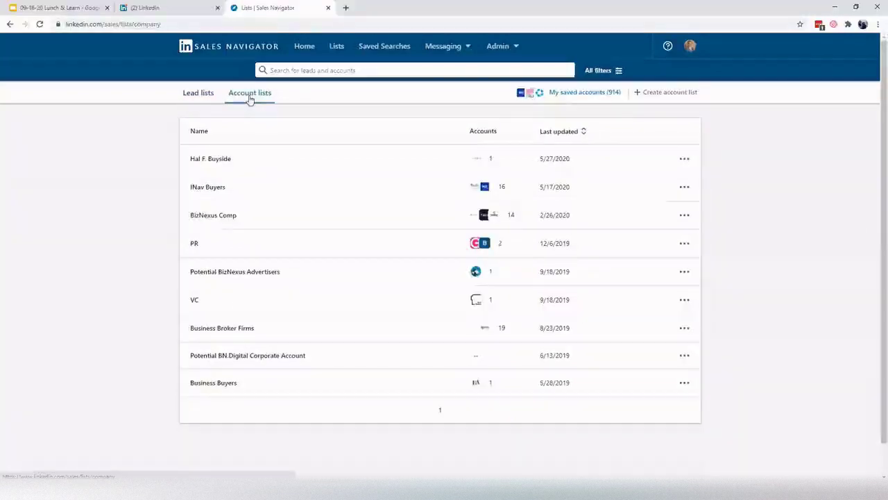
left_click(197, 95)
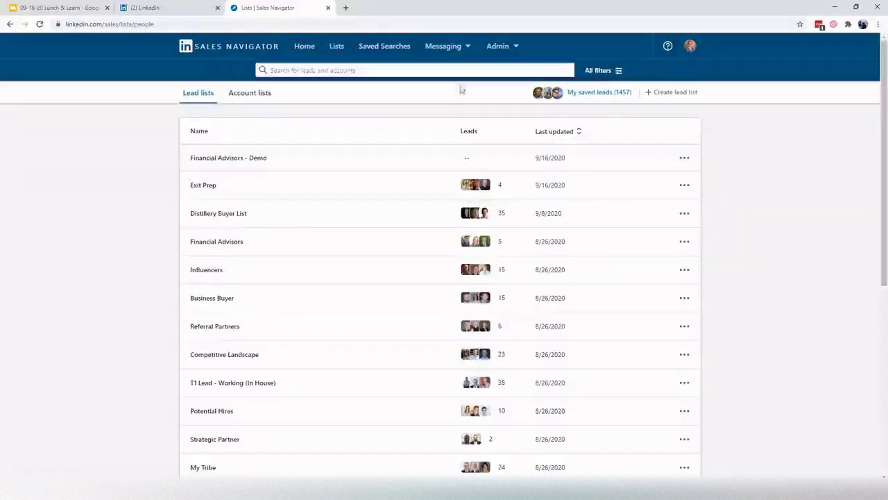
Open the full set of lead search filters and look over the top, role and company filter categories.
left_click(386, 70)
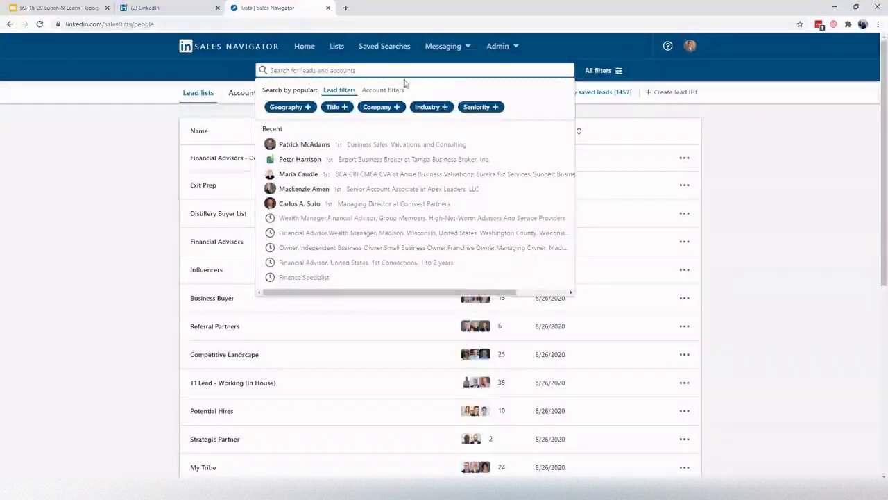
left_click(595, 70)
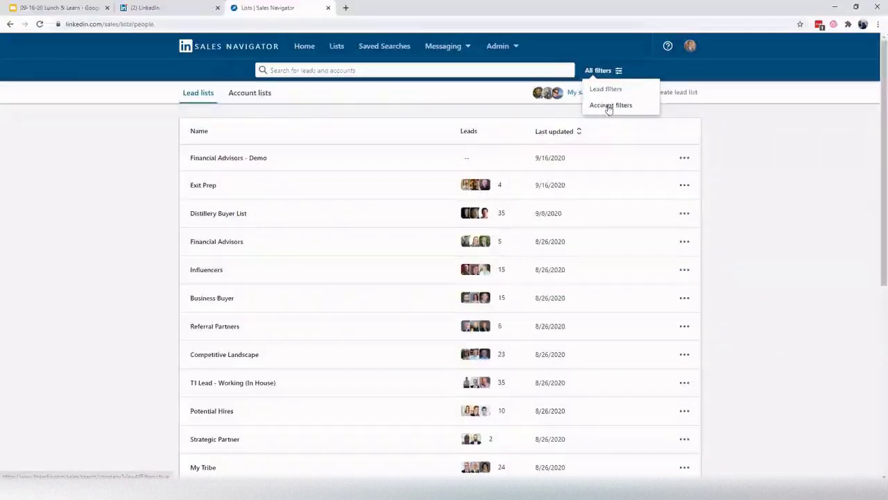
left_click(605, 90)
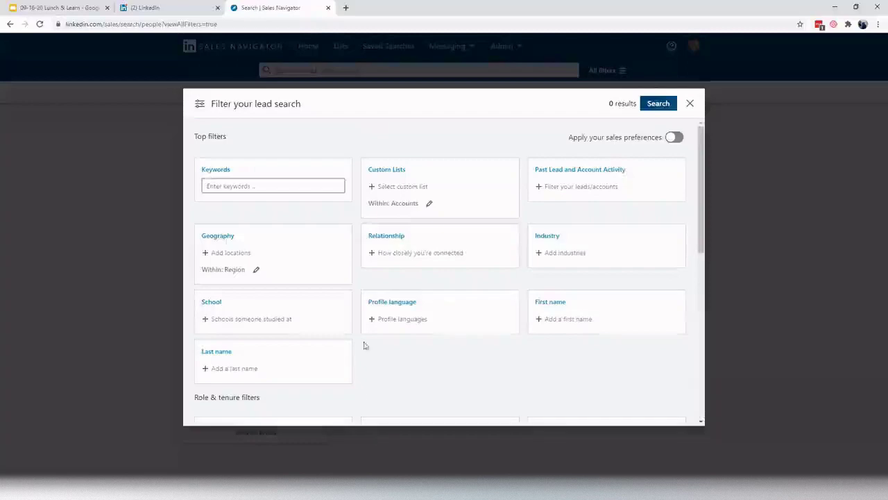
scroll(394, 290, "down", 5)
scroll(398, 284, "up", 5)
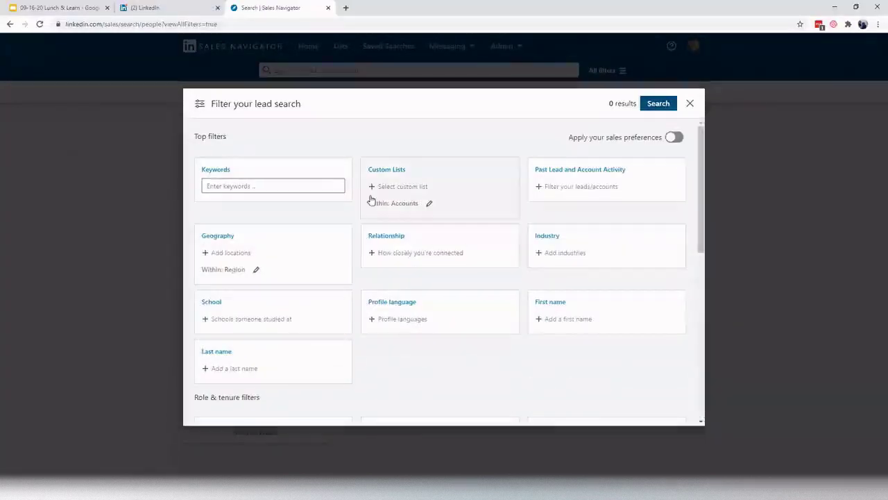
scroll(483, 231, "down", 2)
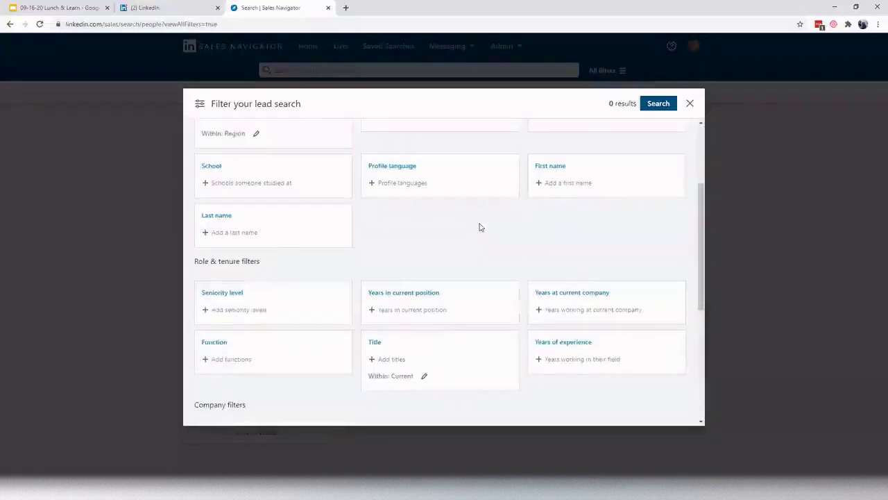
scroll(481, 227, "up", 2)
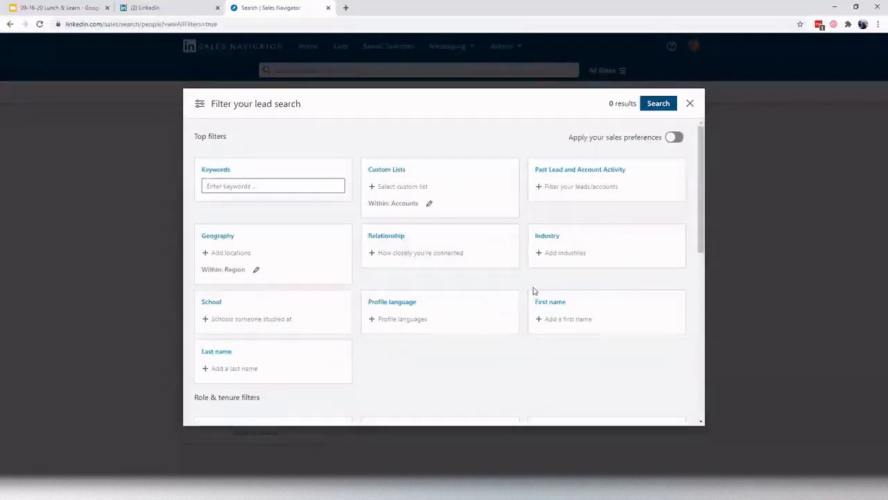
Restrict the lead search's Relationship filter to 2nd Degree Connections.
left_click(266, 184)
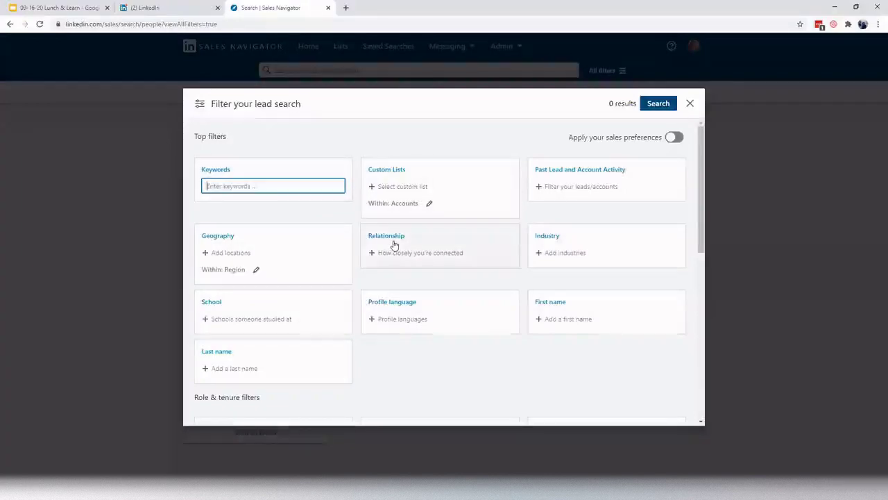
scroll(465, 208, "down", 1)
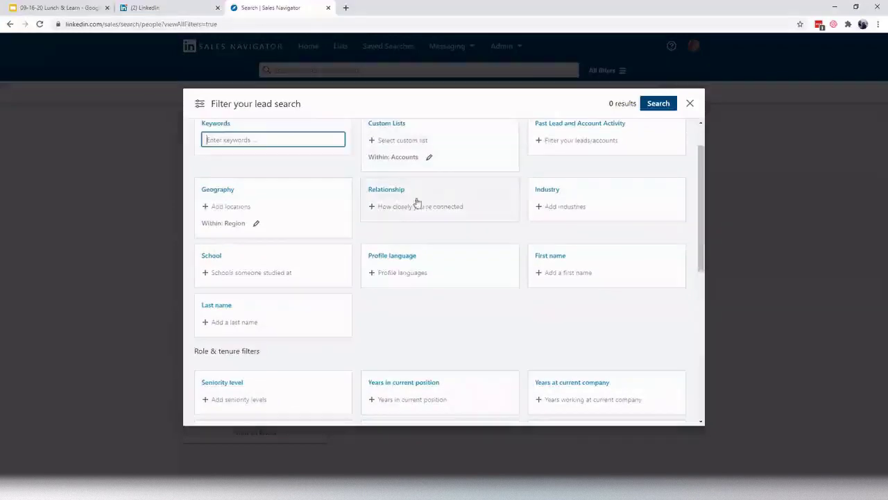
left_click(402, 205)
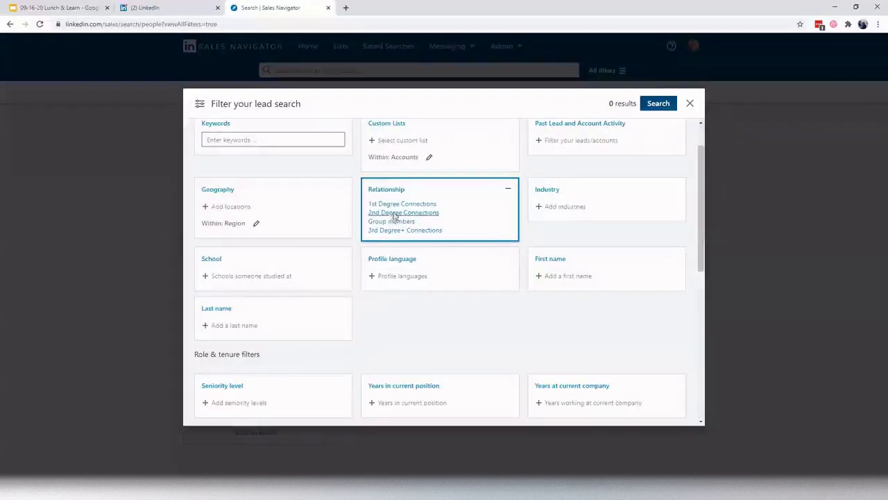
left_click(395, 213)
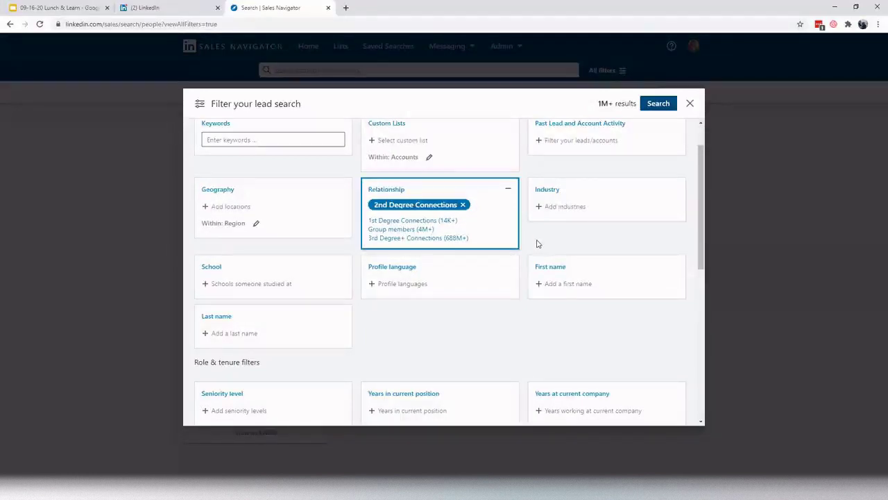
scroll(535, 244, "up", 2)
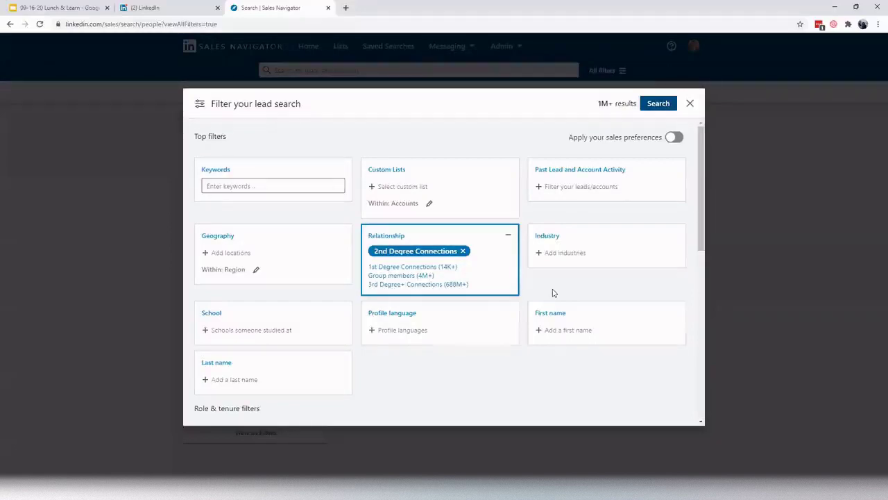
left_click(545, 273)
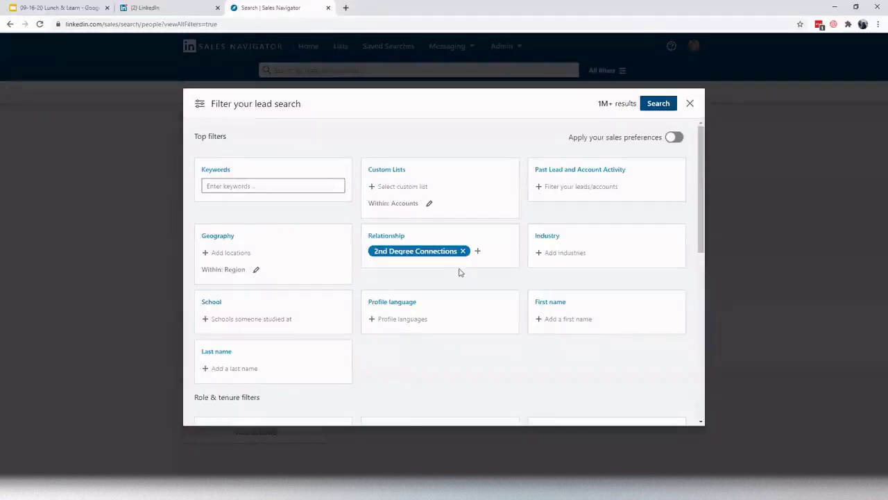
Filter the lead search by the current titles Financial Advisor, Wealth Manager and Financial Planner.
scroll(466, 211, "down", 2)
scroll(468, 213, "down", 2)
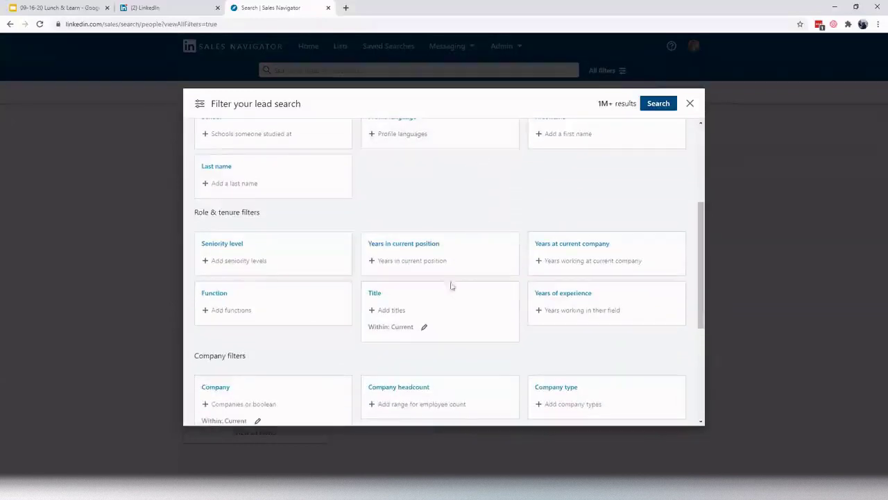
left_click(412, 311)
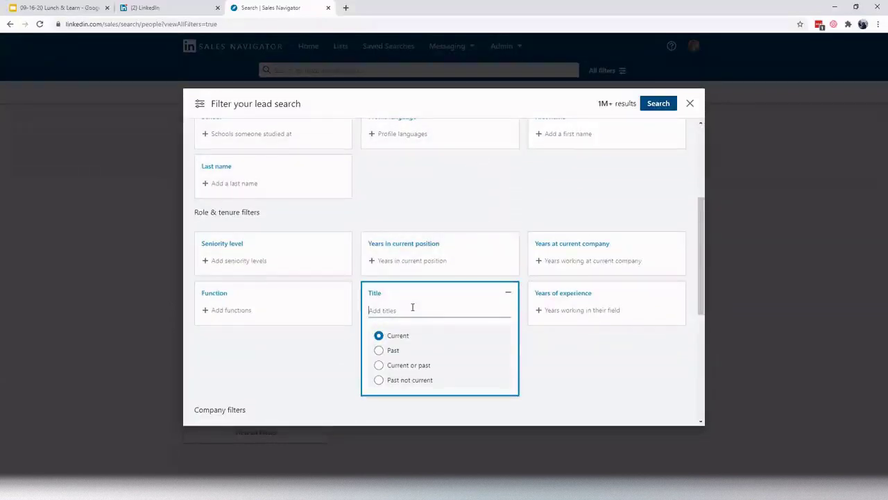
type("financial ad")
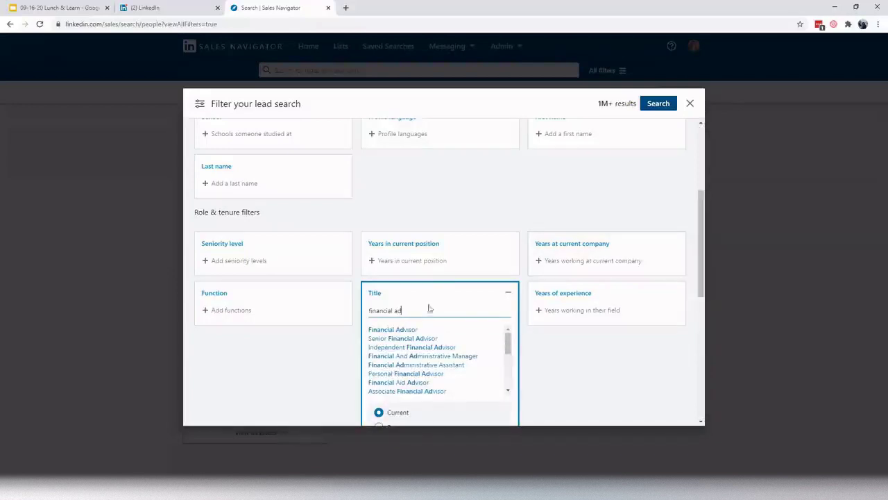
left_click(400, 331)
type("wealth man")
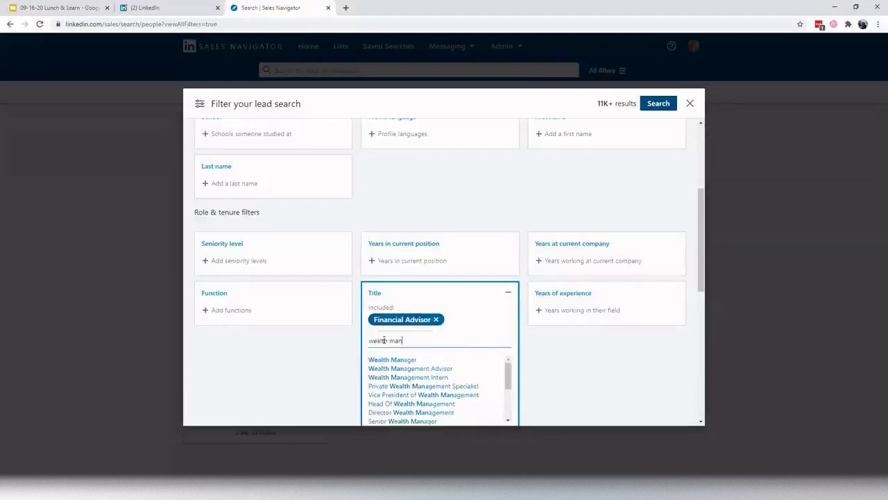
left_click(394, 360)
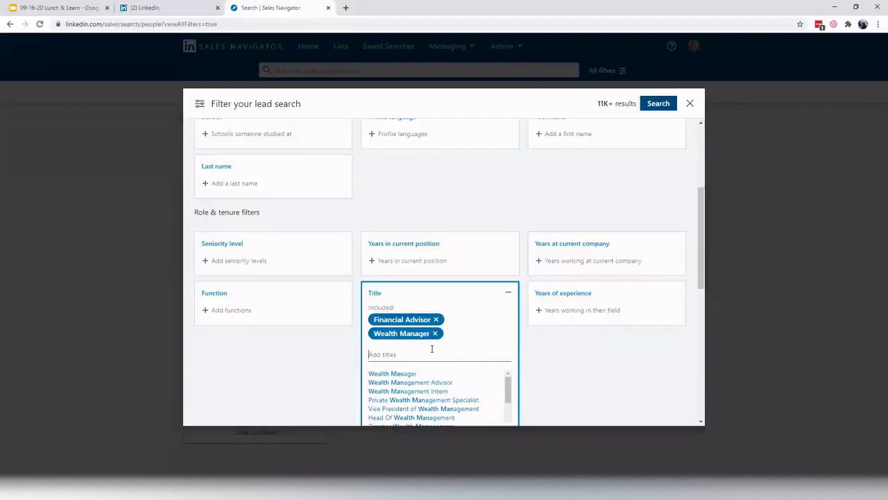
type("financia")
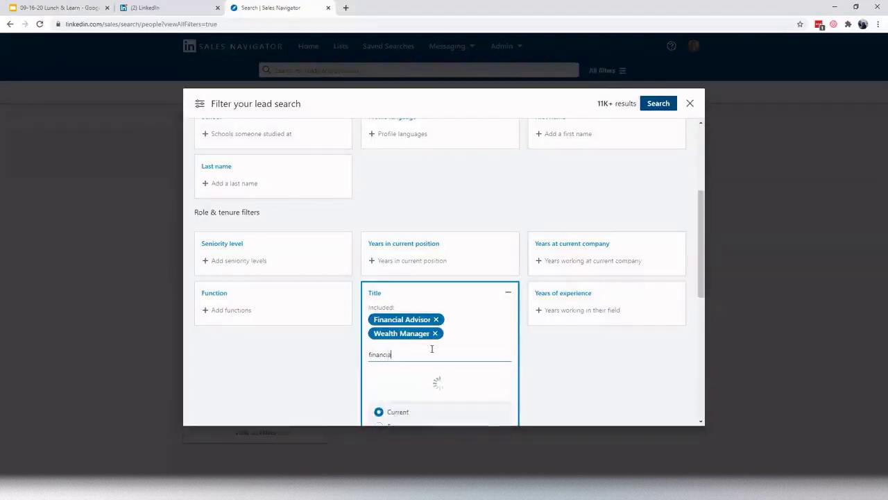
type("l pla")
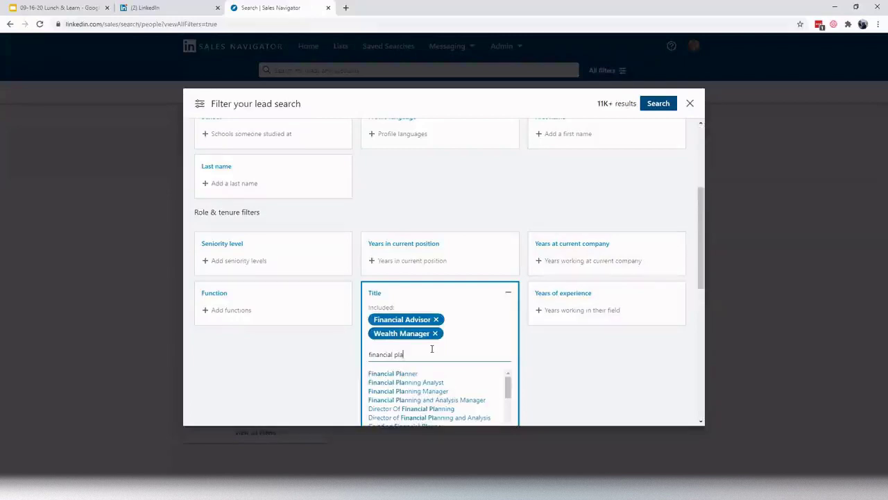
left_click(395, 374)
left_click(556, 353)
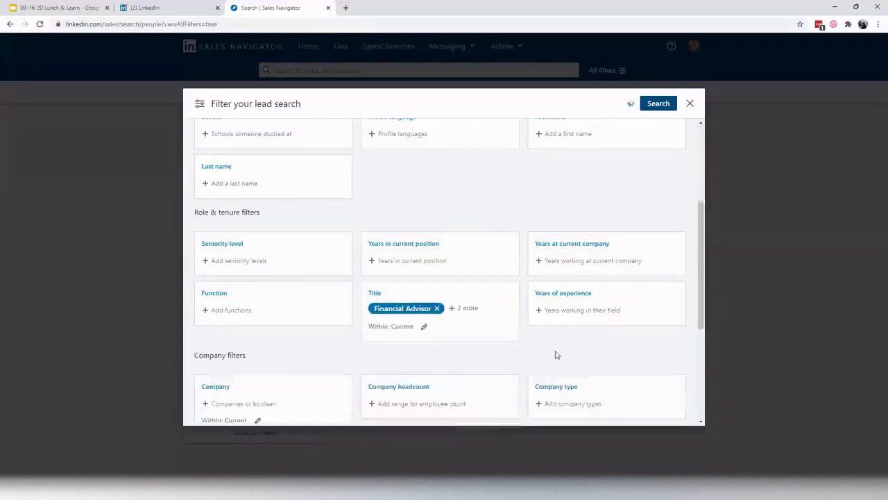
Limit the lead search's Geography filter to the region Florida, United States.
scroll(560, 197, "up", 3)
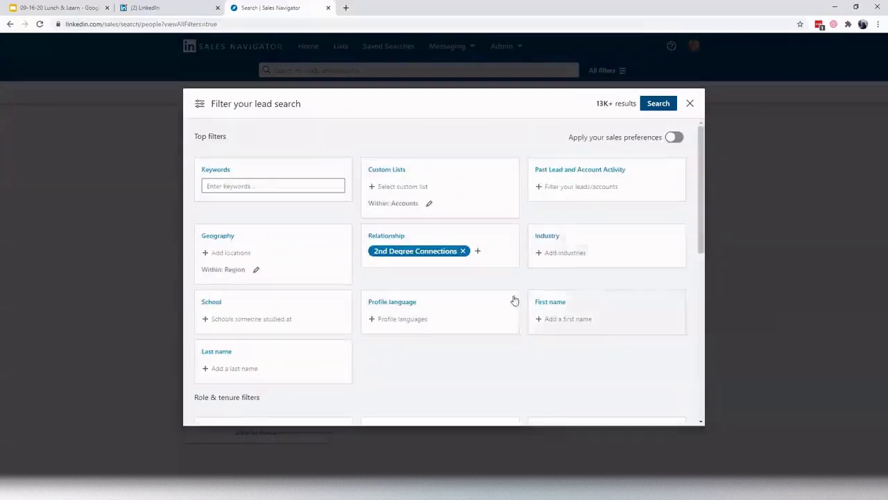
left_click(262, 252)
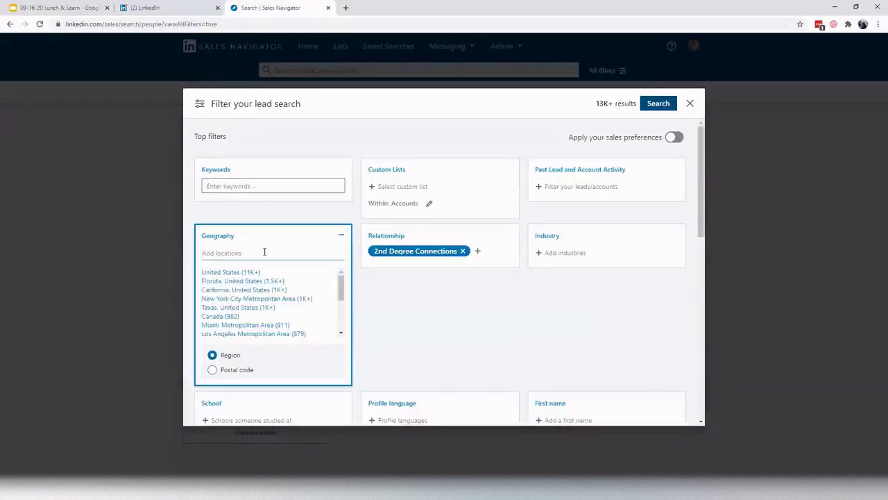
left_click(248, 281)
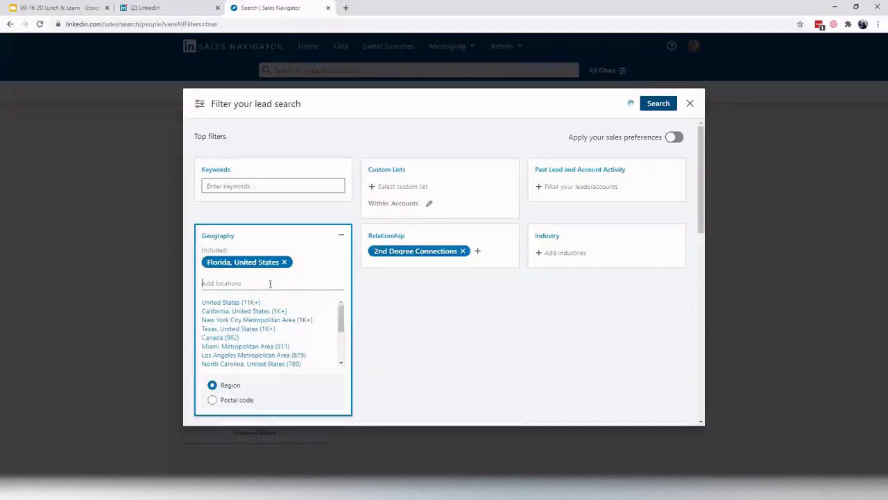
left_click(407, 319)
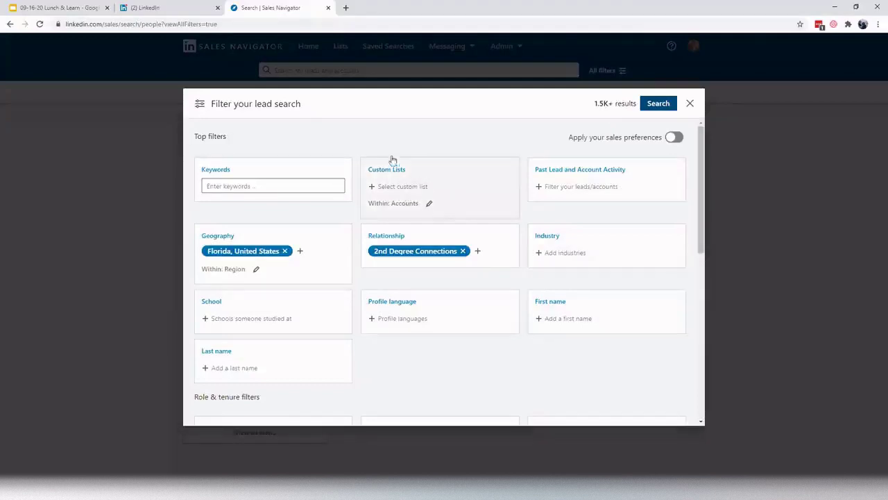
scroll(391, 156, "down", 1)
scroll(368, 167, "up", 1)
Try "saas" as the lead search keyword and clear it again.
left_click(289, 187)
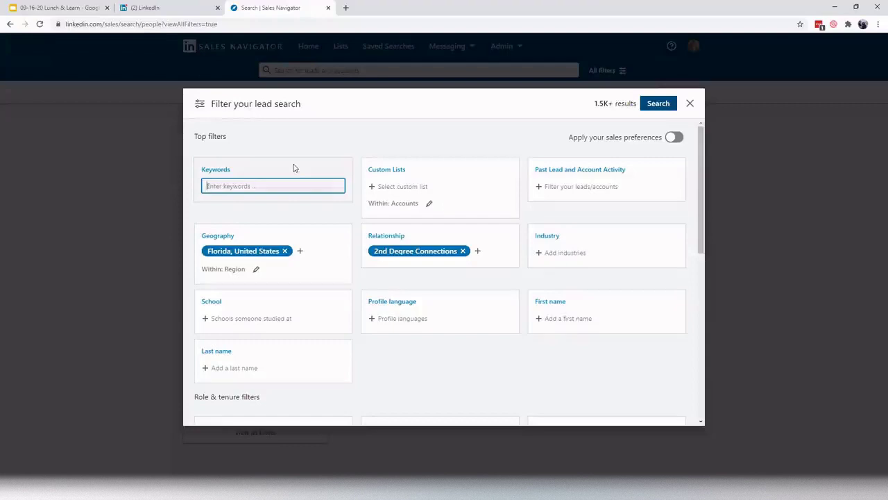
type("saas")
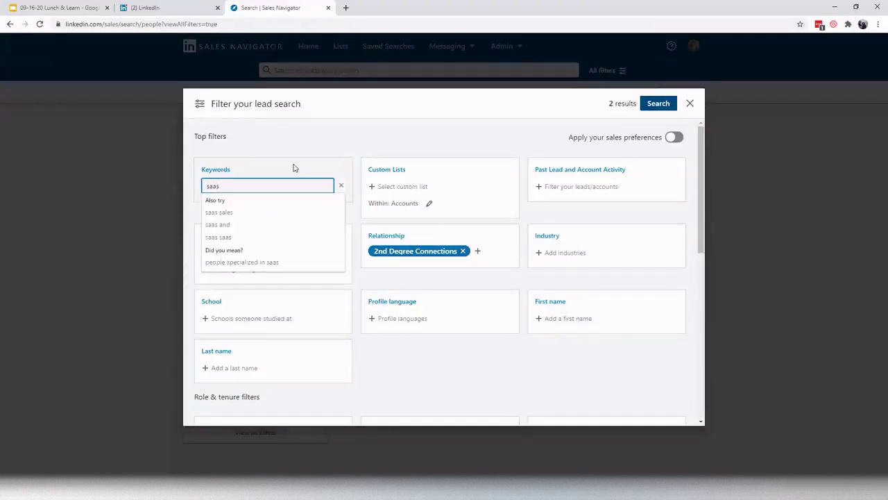
key("BackSpace")
key("BackSpace")
key("BackSpace")
key("BackSpace")
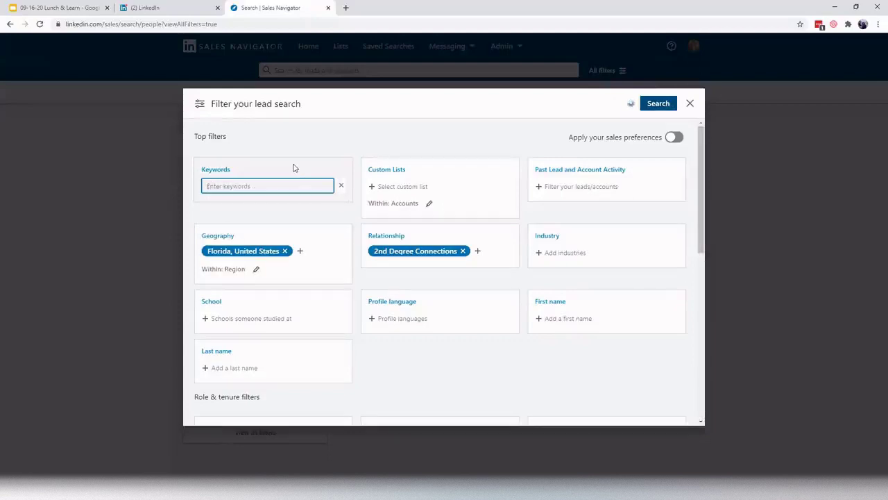
Enter "technology" as the lead search keyword.
type("tec")
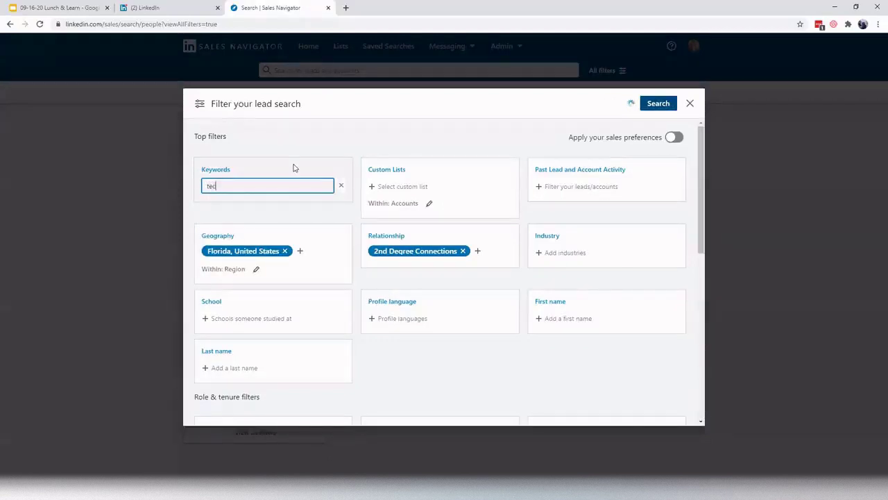
type("h")
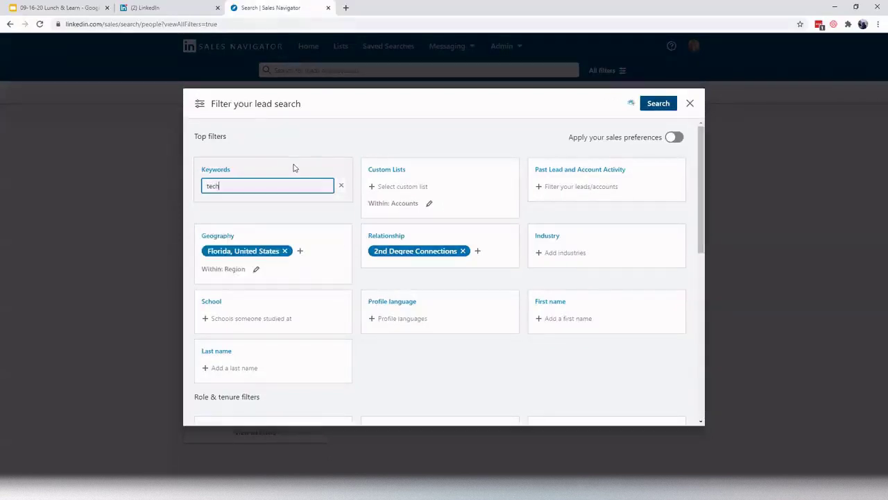
type("nology")
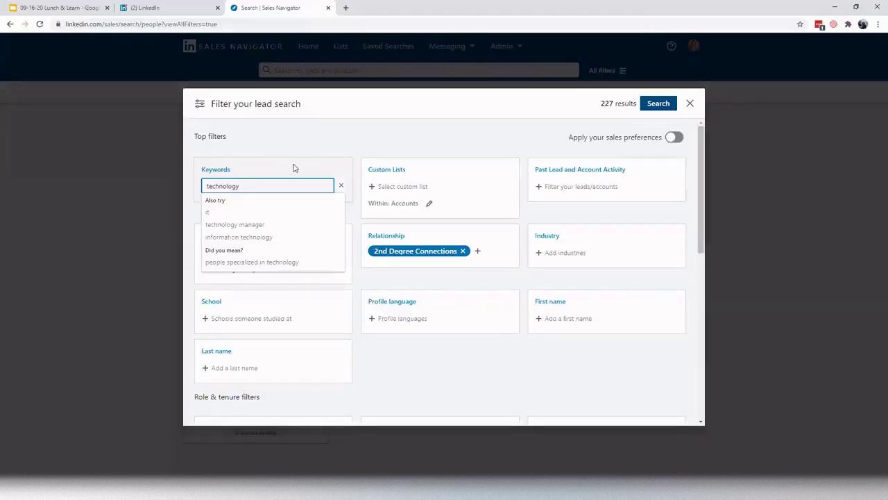
Try widening the keyword filter to "technology OR website" and remove the added part again.
type("OR")
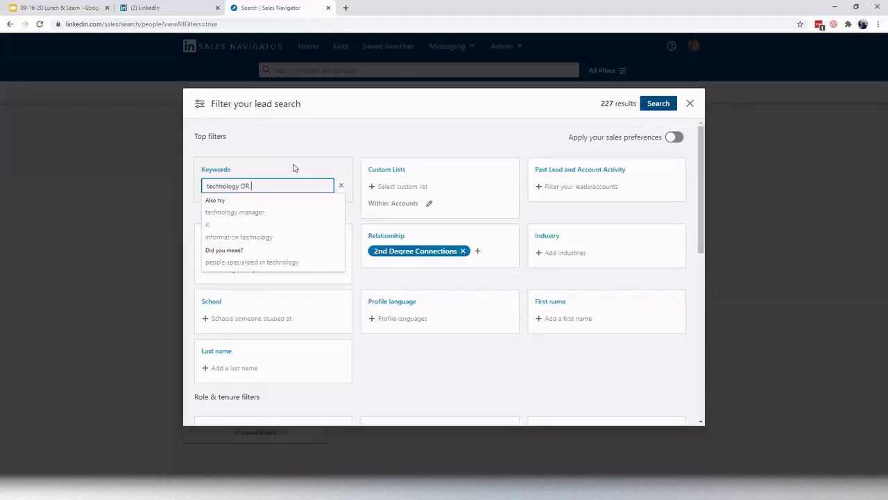
type(" website")
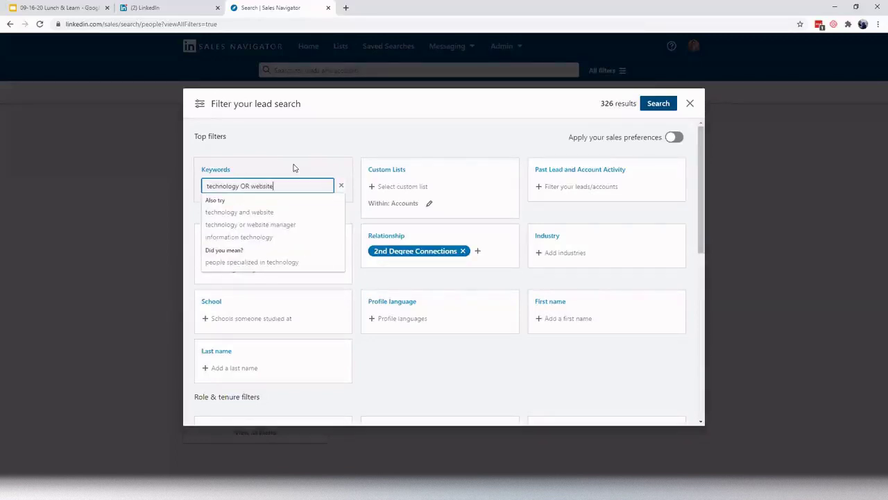
key("BackSpace")
key("BackSpace")
key("BackSpace")
key("BackSpace")
key("BackSpace")
key("BackSpace")
key("BackSpace")
key("BackSpace")
key("BackSpace")
key("BackSpace")
key("BackSpace")
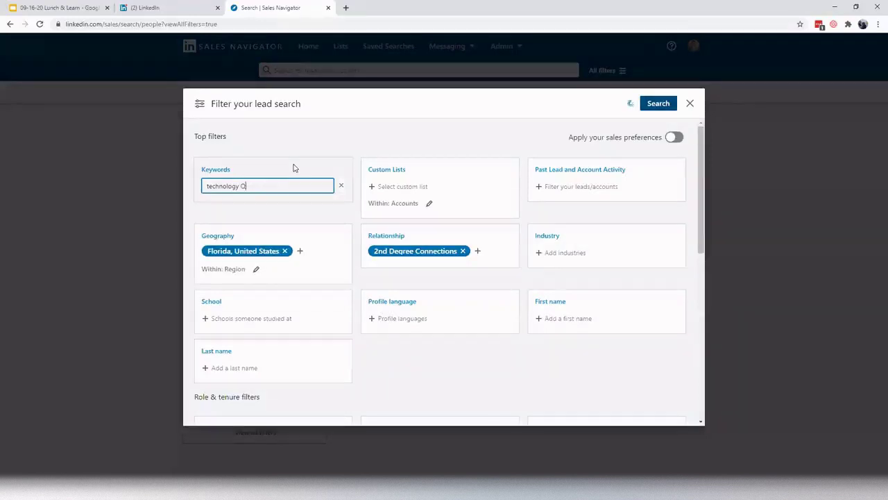
Narrow the keyword filter to "technology AND website" and close the keyword suggestions.
type("AND")
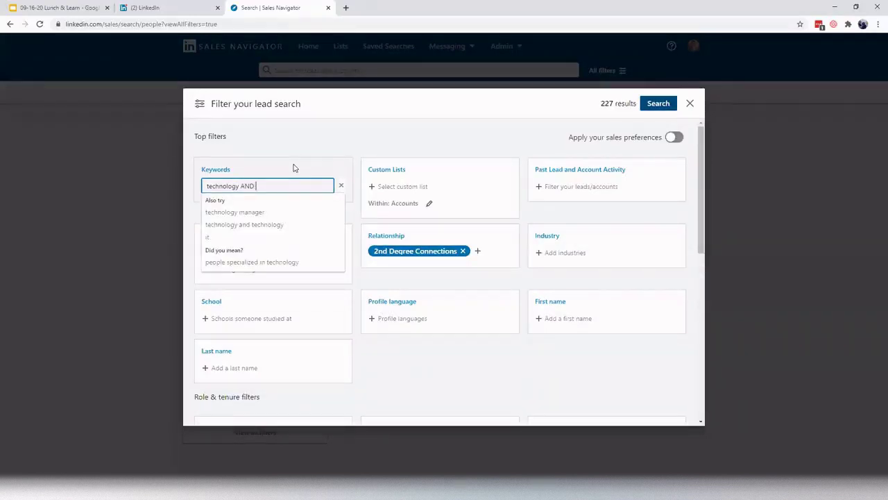
type(" web")
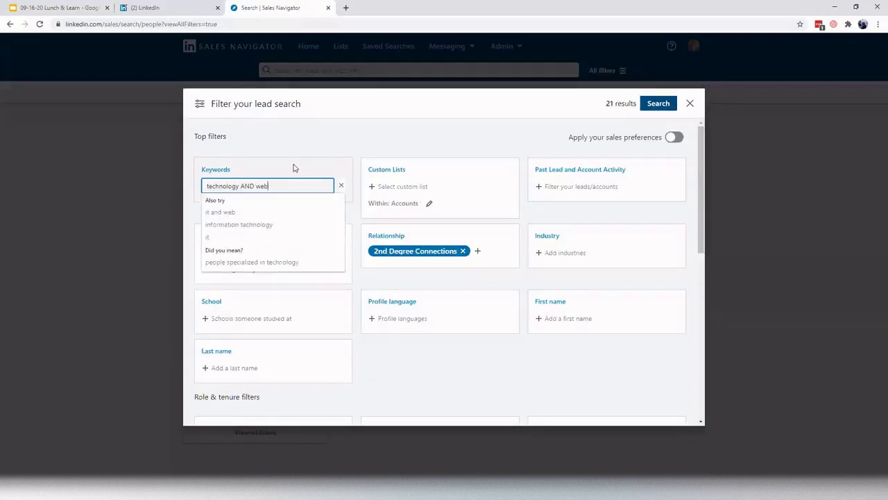
type("site")
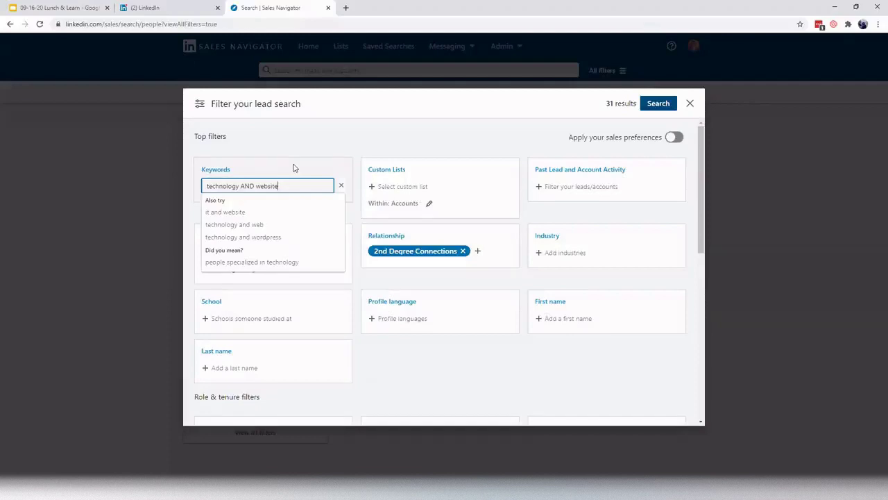
left_click(294, 168)
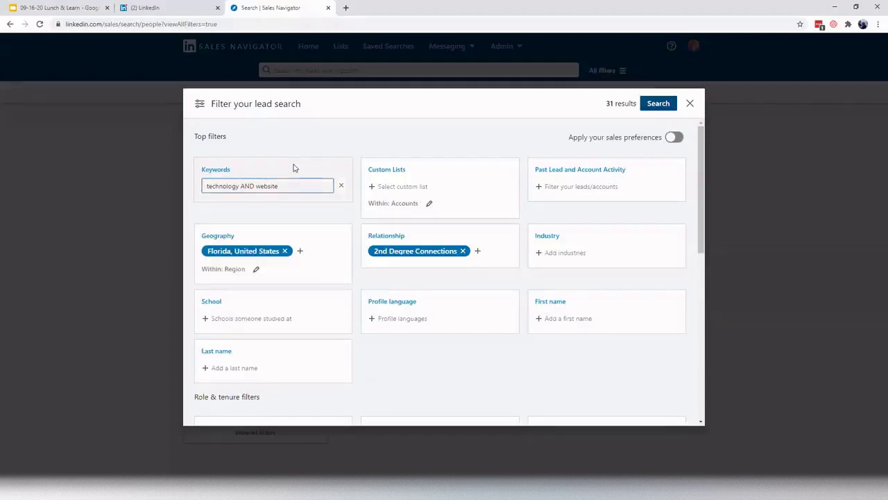
Look over the role & tenure and company filters available for the lead search.
scroll(512, 301, "down", 2)
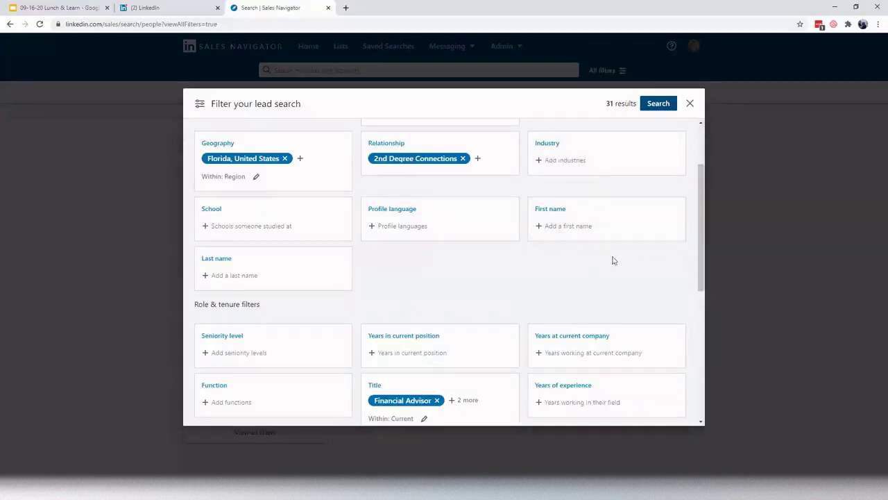
scroll(444, 281, "down", 2)
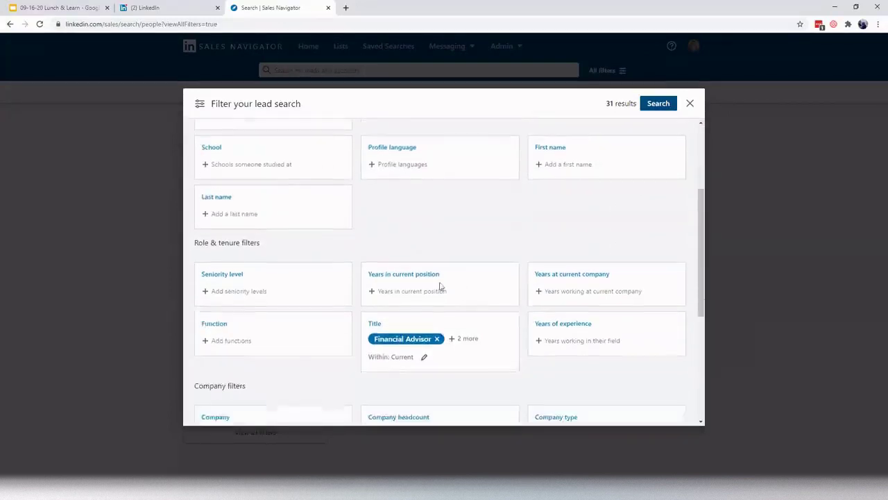
scroll(486, 326, "down", 2)
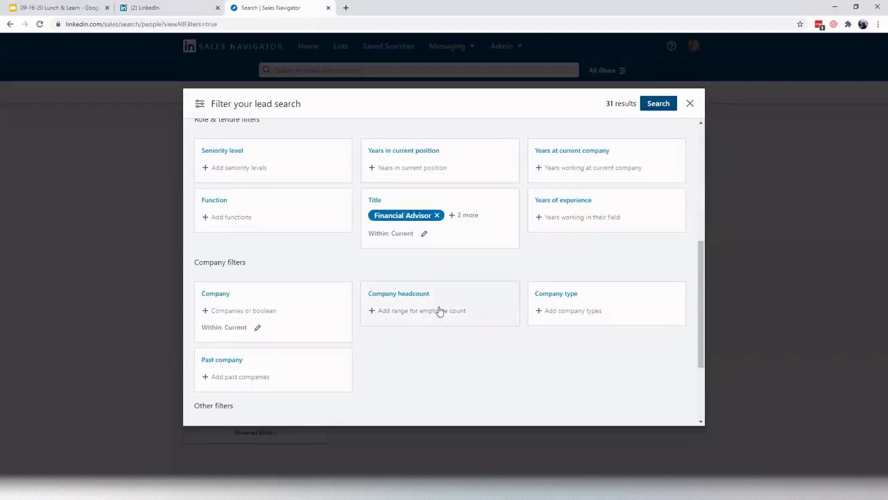
scroll(419, 344, "down", 1)
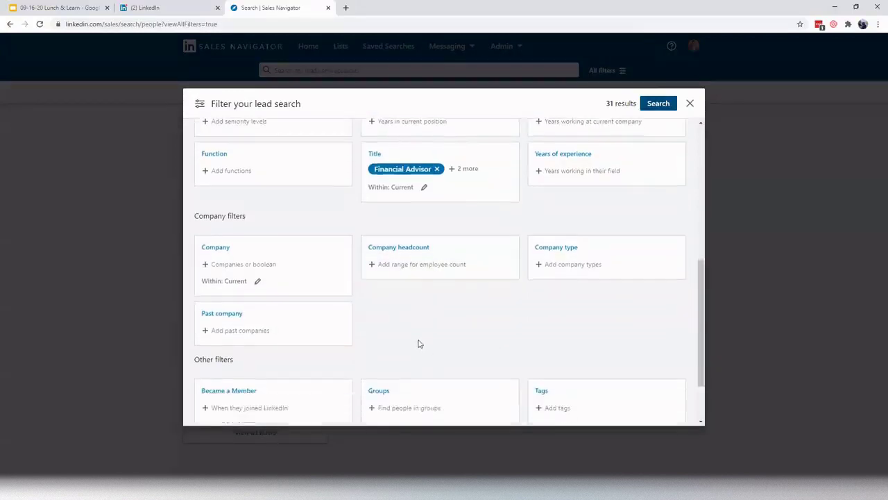
scroll(417, 309, "up", 2)
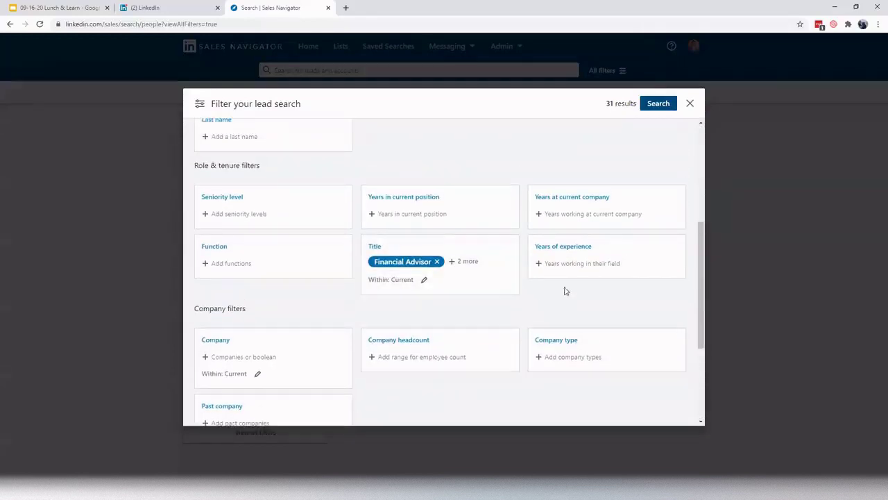
scroll(527, 301, "down", 1)
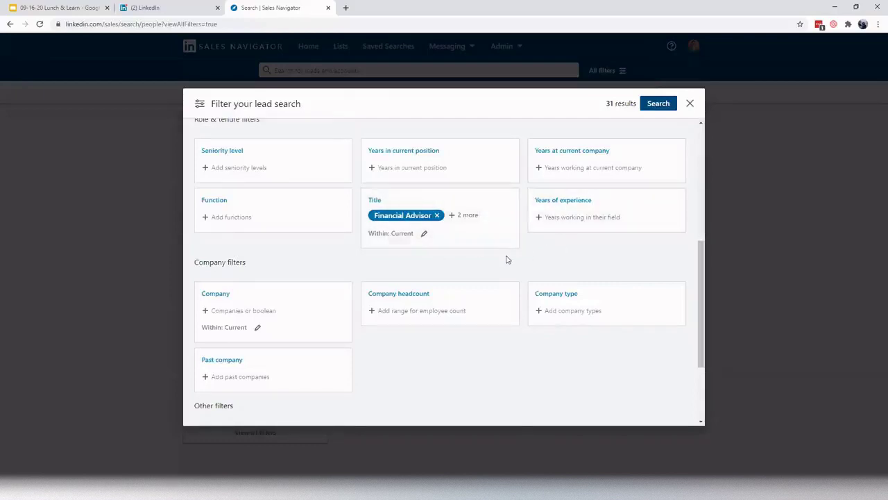
Try limiting the lead search to a "high net worth" advisors and service providers group, and remove that group filter again.
scroll(506, 258, "down", 1)
scroll(502, 321, "down", 2)
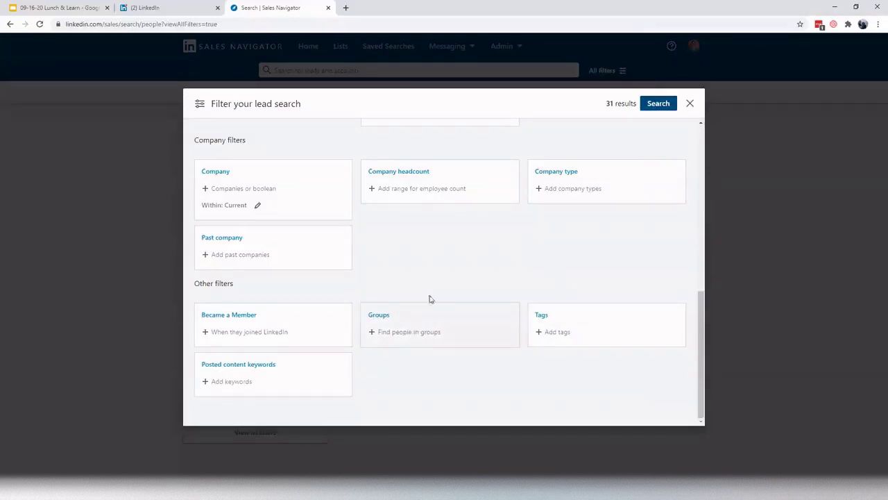
left_click(407, 334)
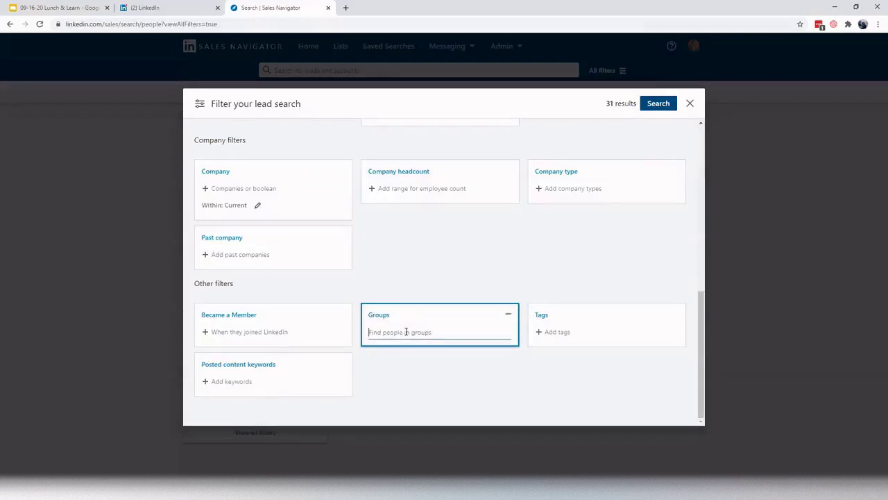
type("high net wor")
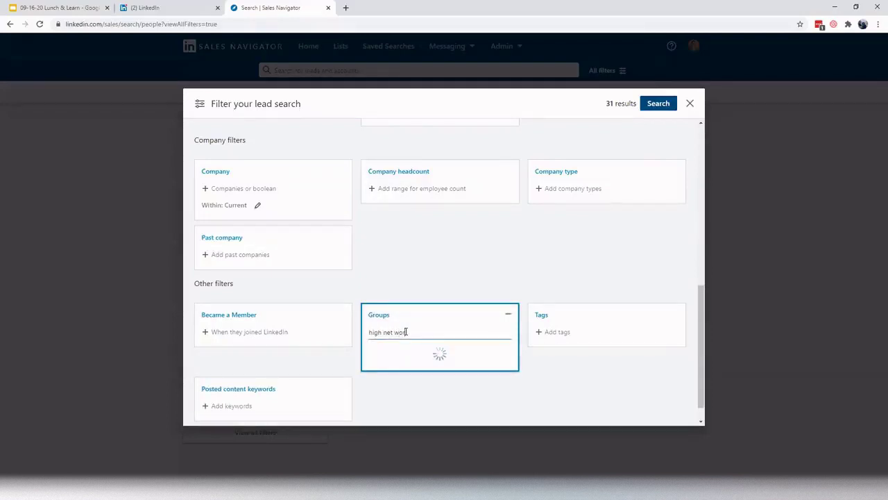
type("th")
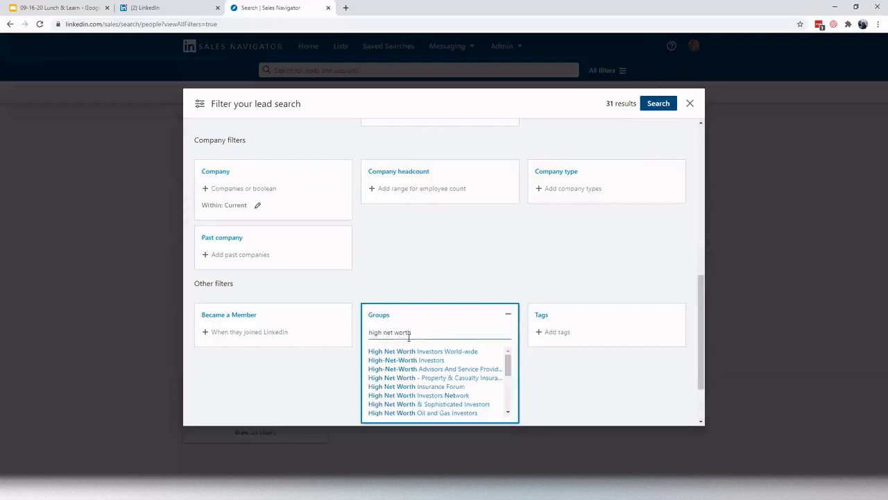
left_click(424, 369)
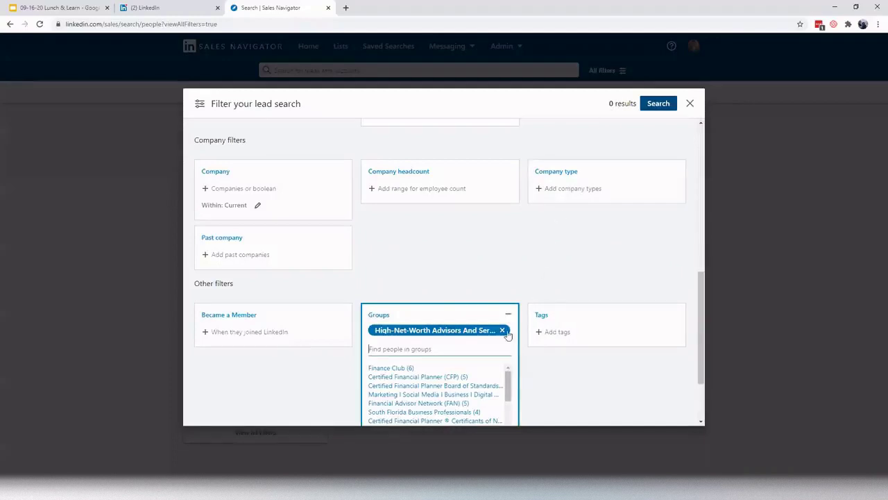
left_click(503, 330)
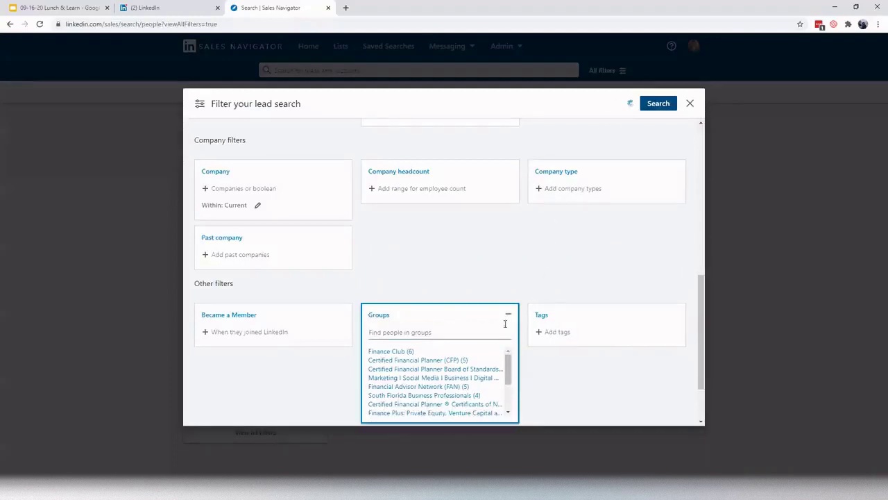
left_click(502, 271)
Run the filtered lead search and look over the results and the applied filters.
left_click(651, 103)
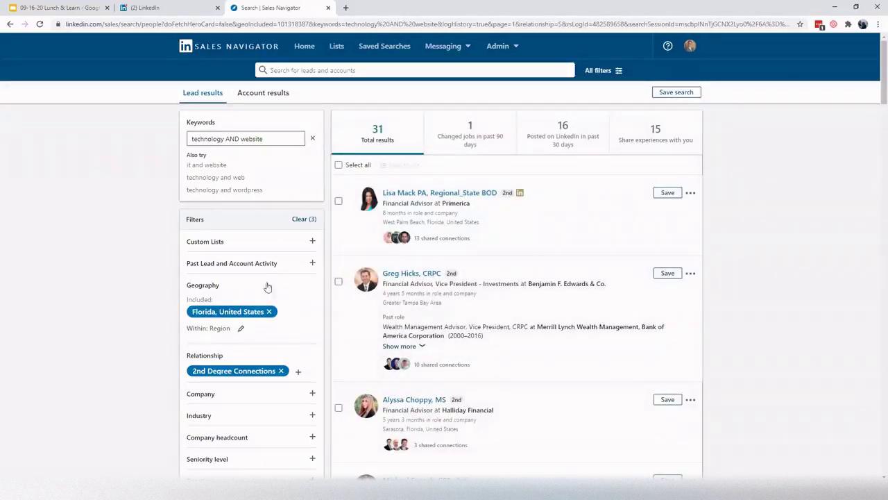
scroll(287, 285, "down", 2)
scroll(287, 286, "up", 1)
scroll(287, 285, "down", 4)
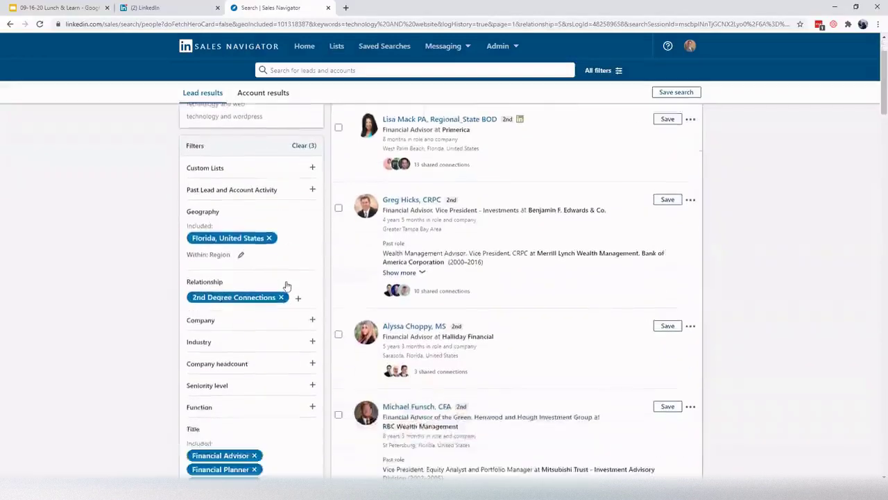
scroll(287, 285, "up", 3)
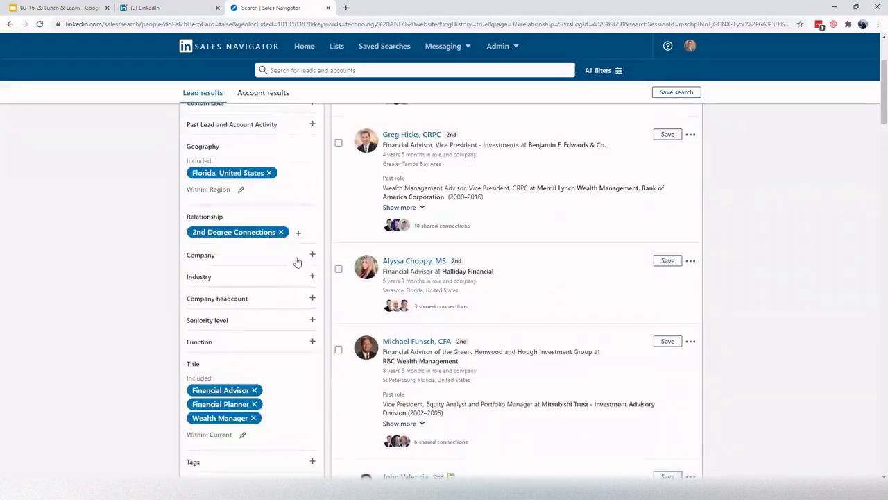
scroll(256, 263, "up", 3)
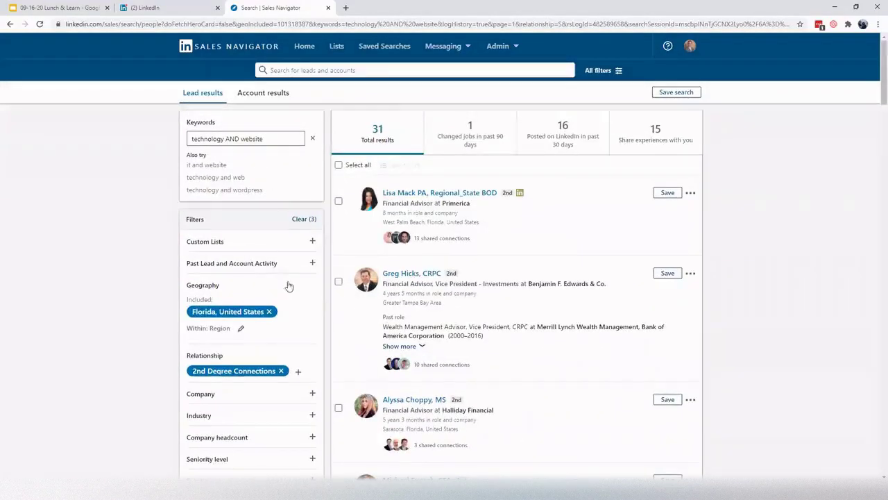
Try adding 3rd Degree+ Connections to the relationship filter and remove it again.
scroll(287, 284, "down", 1)
left_click(299, 329)
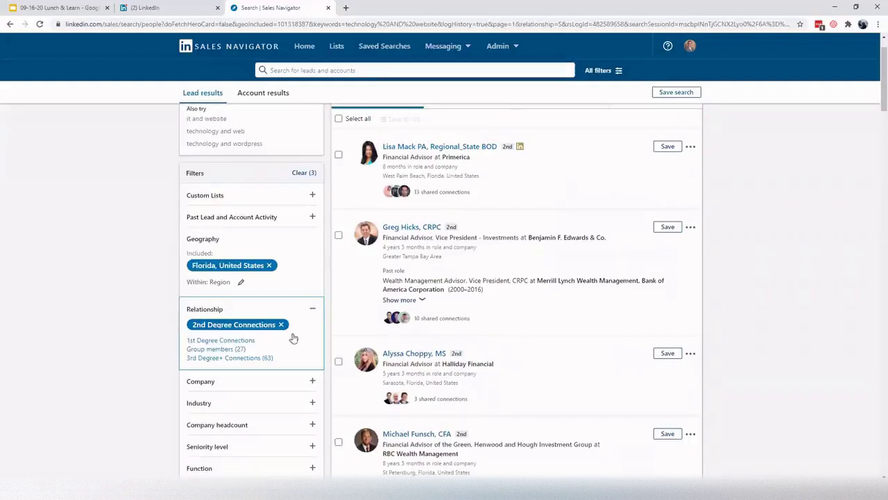
left_click(216, 358)
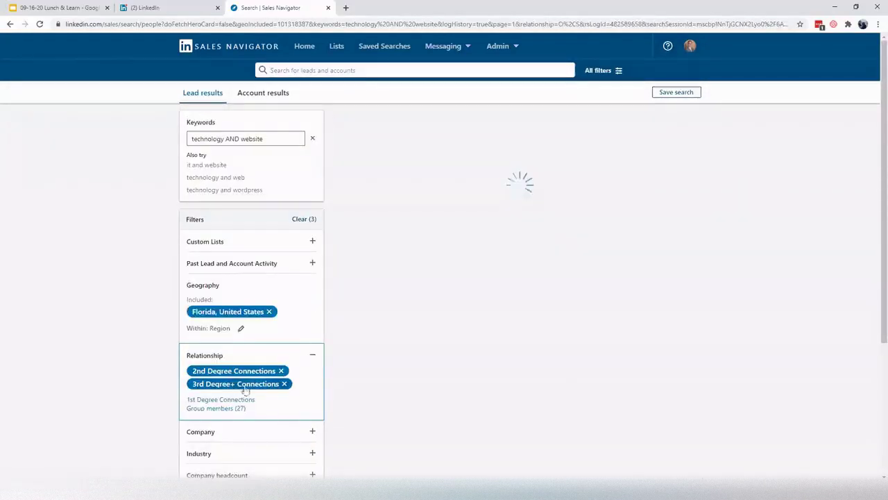
left_click(284, 384)
Try narrowing the leads to the Owner seniority level, check the results, and remove the seniority filter again.
scroll(281, 388, "down", 3)
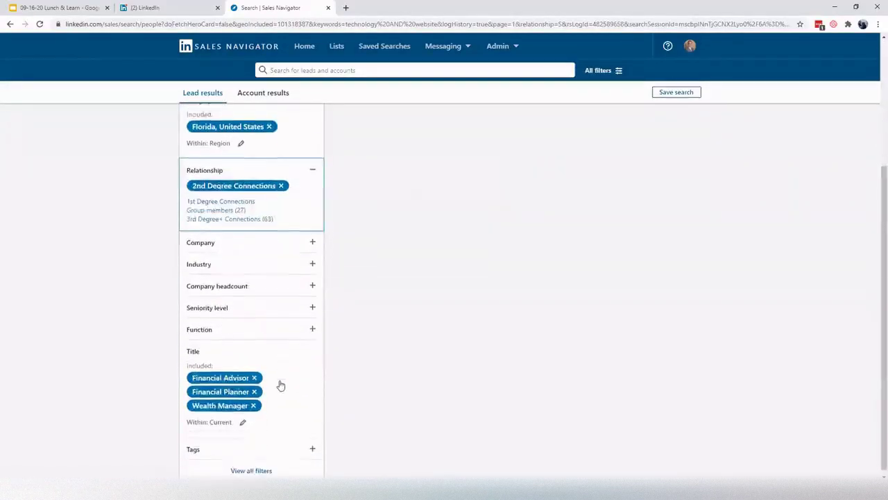
scroll(280, 384, "down", 2)
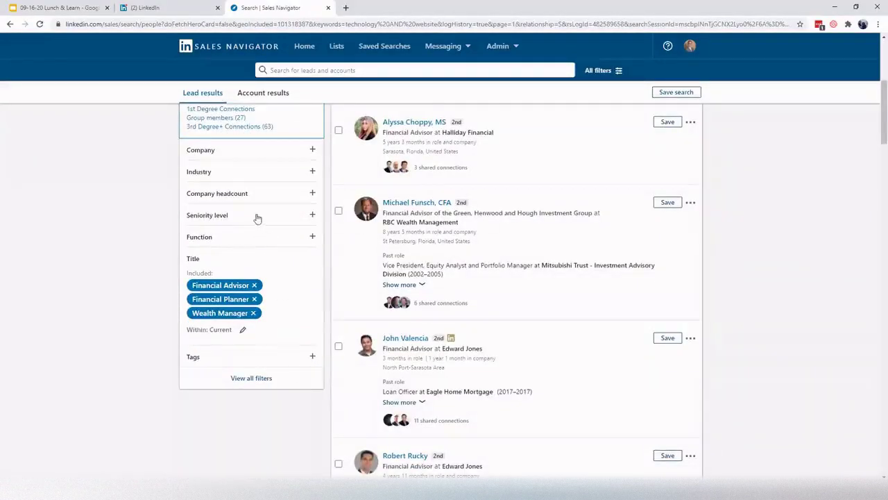
left_click(257, 219)
left_click(206, 258)
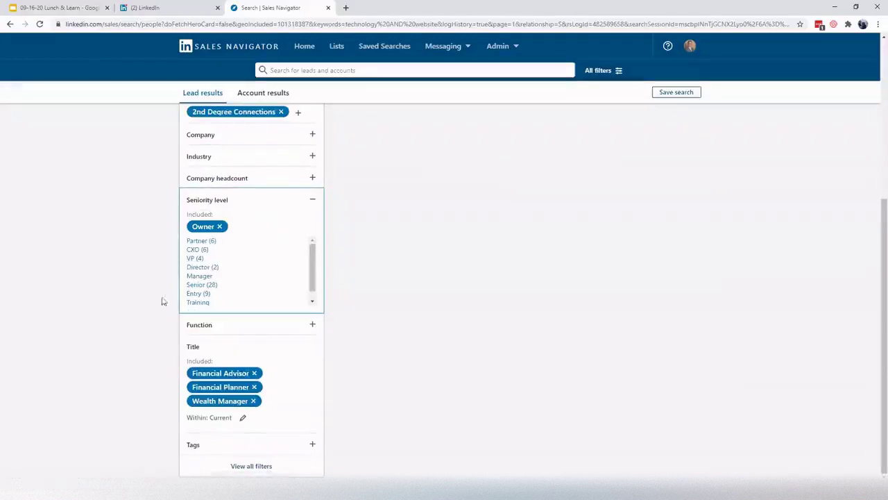
left_click(339, 253)
scroll(312, 257, "up", 3)
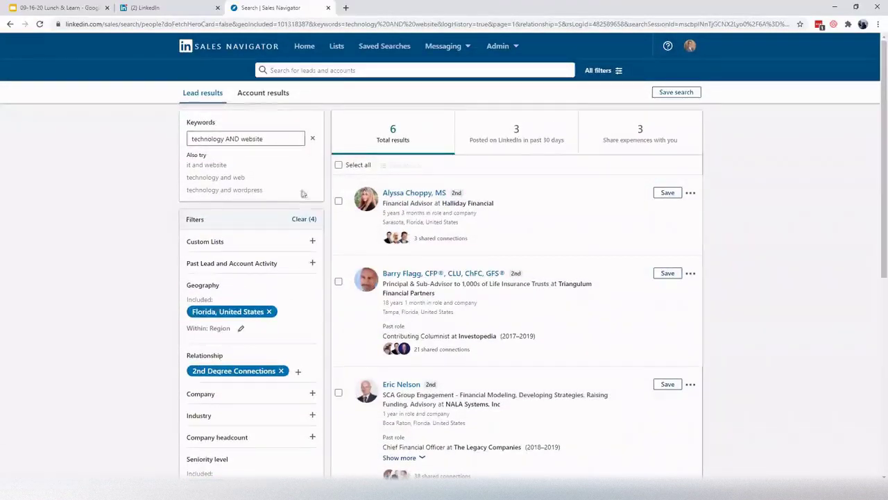
scroll(291, 362, "down", 2)
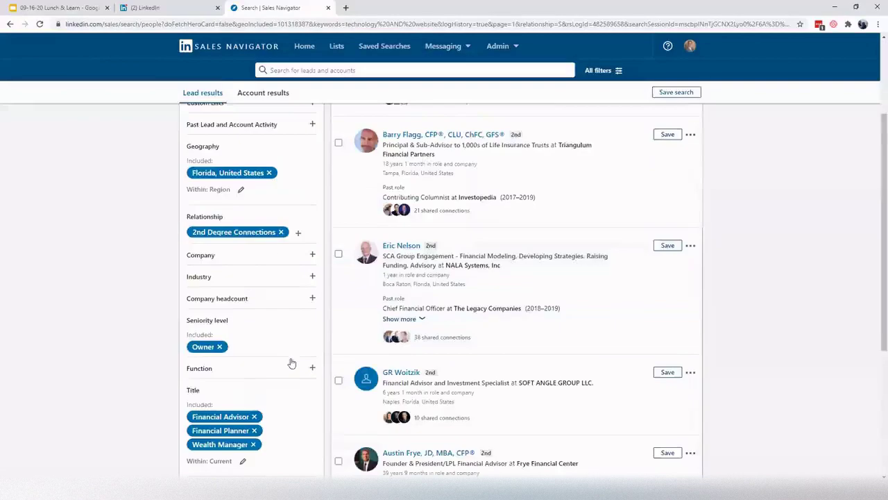
left_click(219, 349)
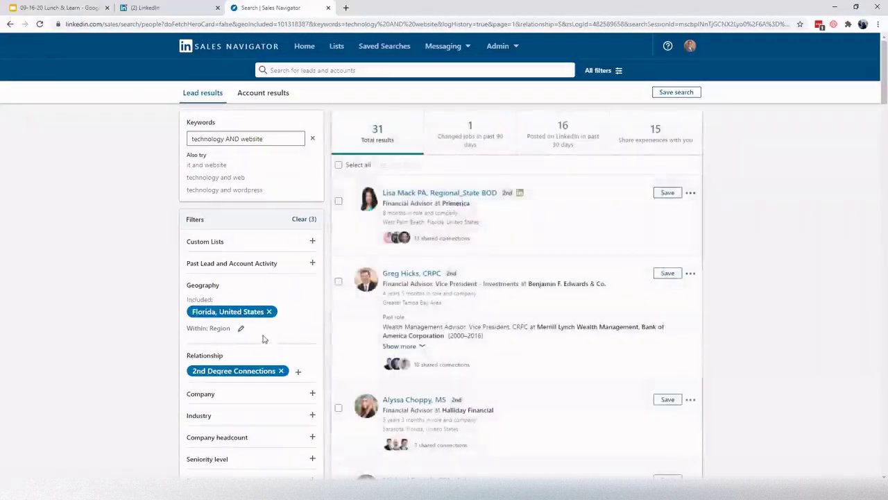
Review the full set of lead search filters and rerun the search.
scroll(272, 340, "down", 5)
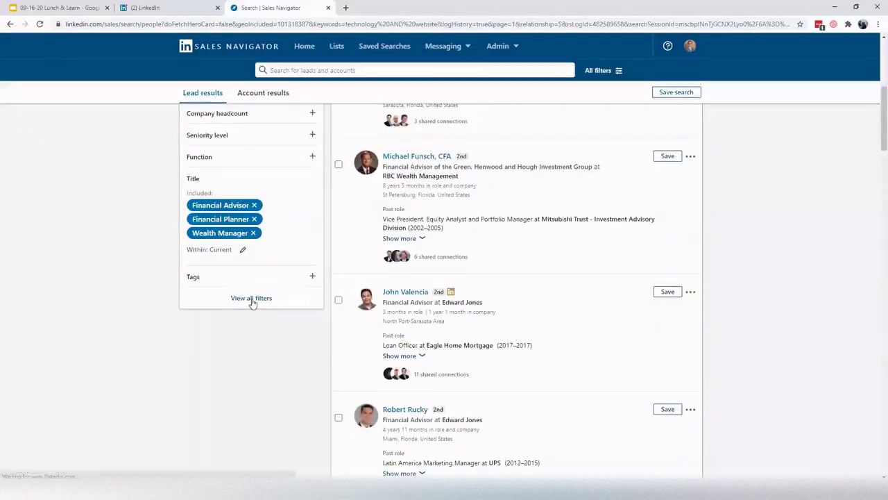
left_click(252, 298)
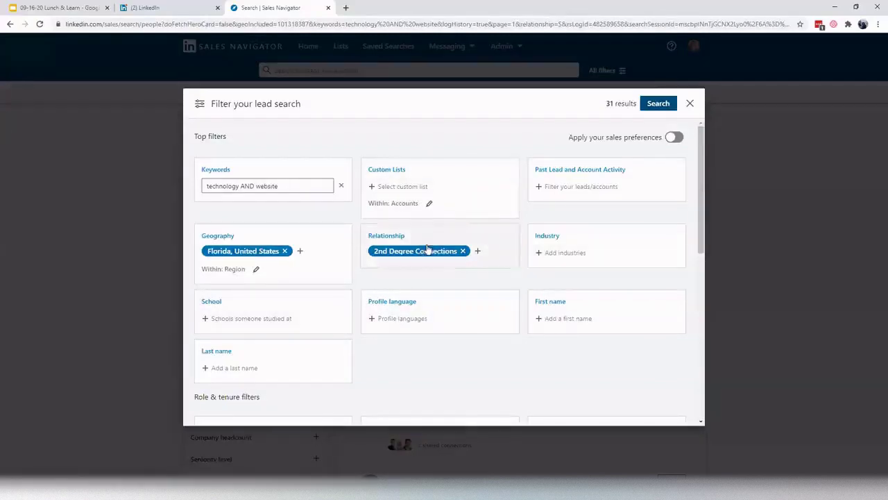
left_click(691, 104)
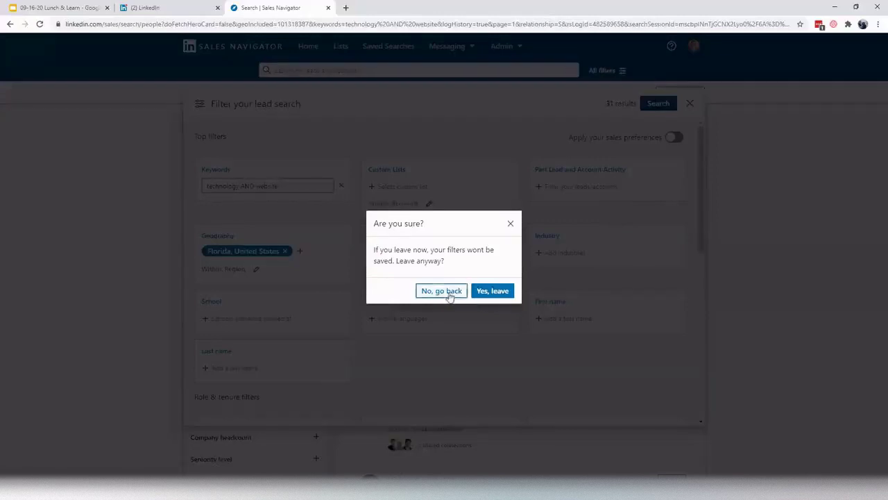
left_click(450, 297)
left_click(658, 104)
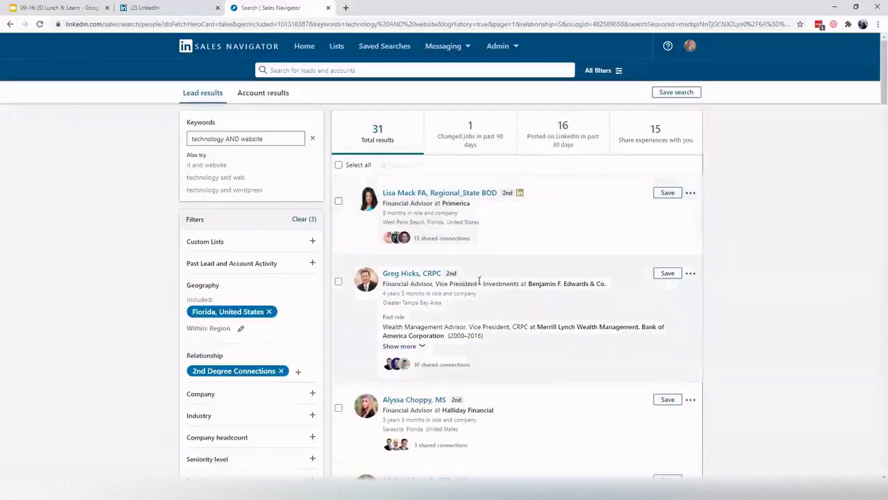
Save the financial advisor at RBC Wealth Management to the "Financial Advisors - Demo" lead list.
scroll(444, 257, "down", 2)
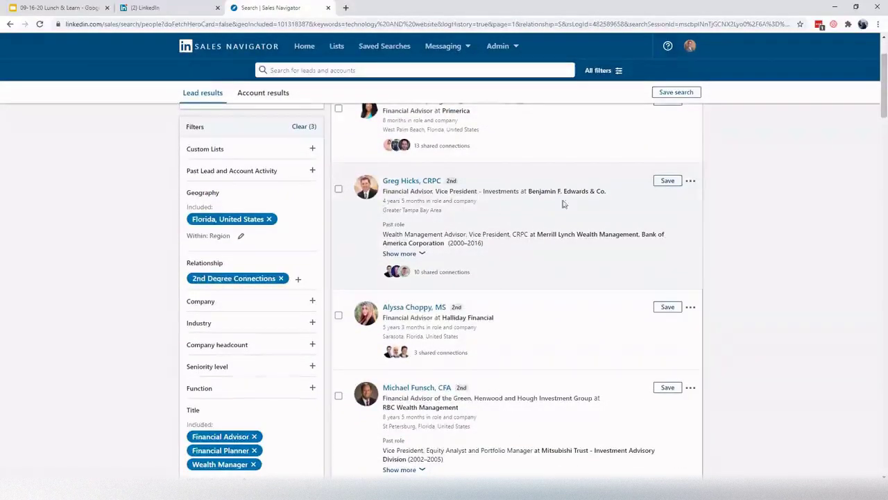
scroll(465, 323, "down", 1)
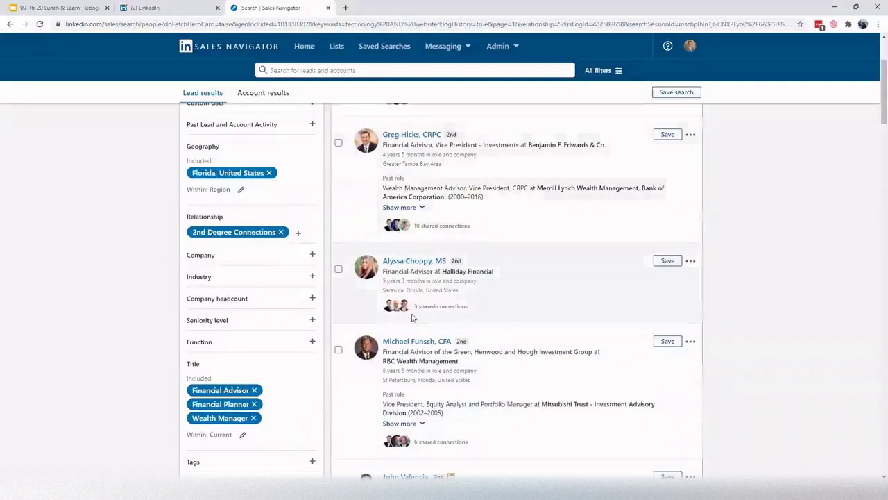
scroll(417, 323, "down", 2)
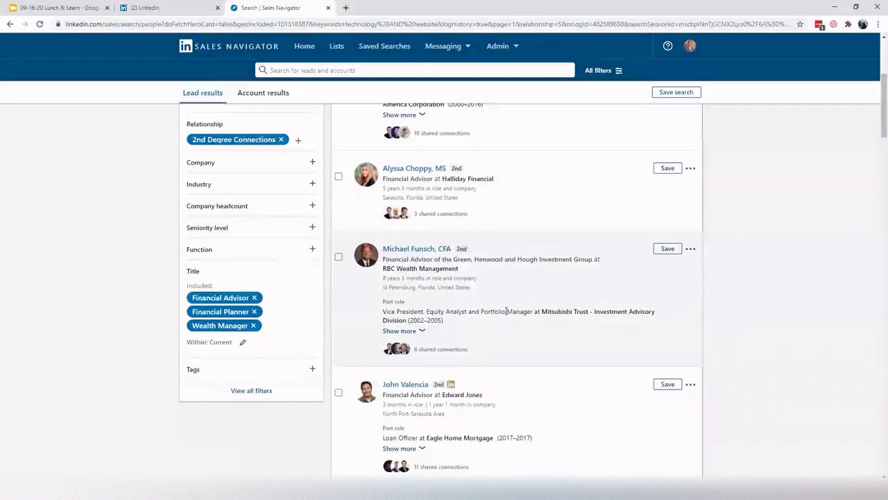
left_click(667, 249)
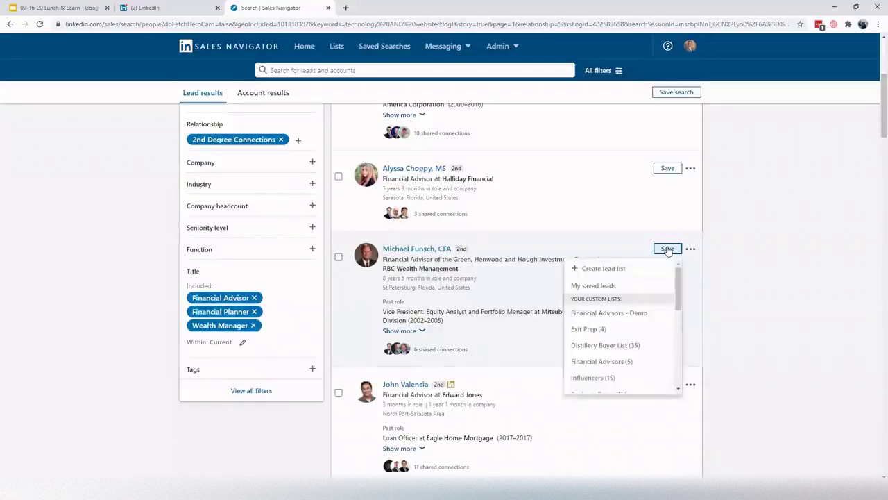
left_click(608, 313)
Save the financial advisor at Primerica to the "Financial Advisors - Demo" list, choosing Primerica as the account.
scroll(652, 271, "up", 3)
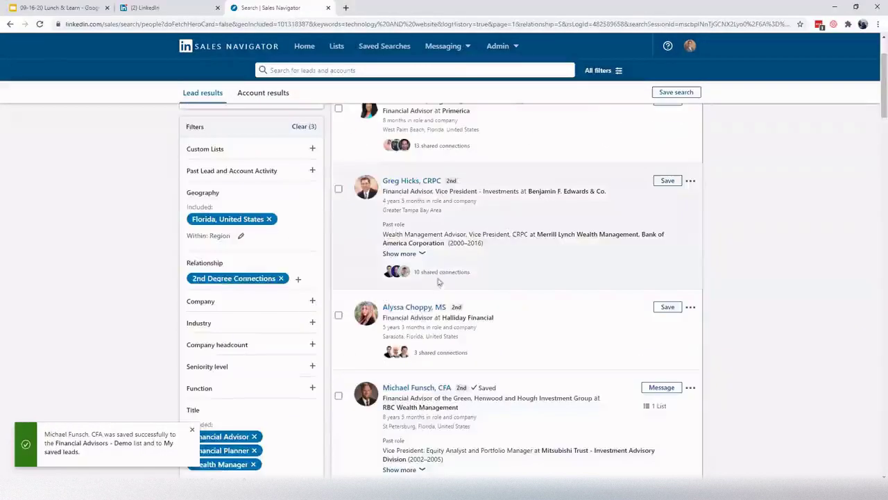
scroll(537, 202, "up", 1)
left_click(662, 193)
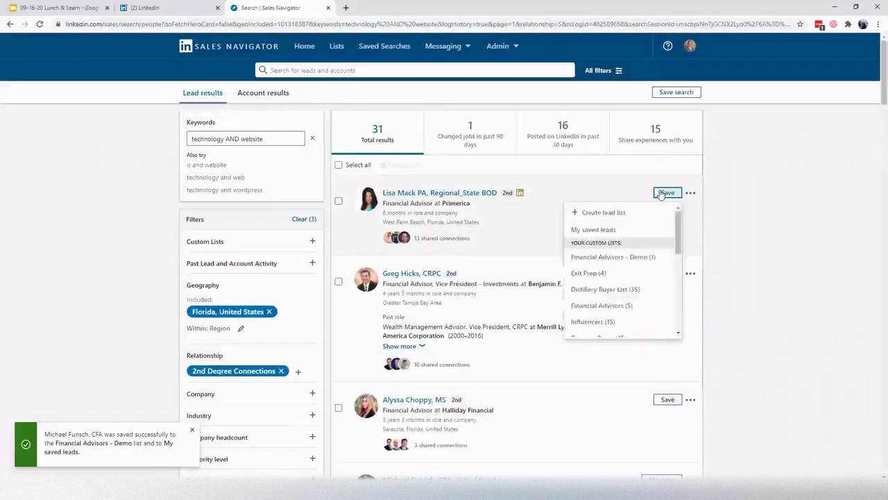
left_click(607, 258)
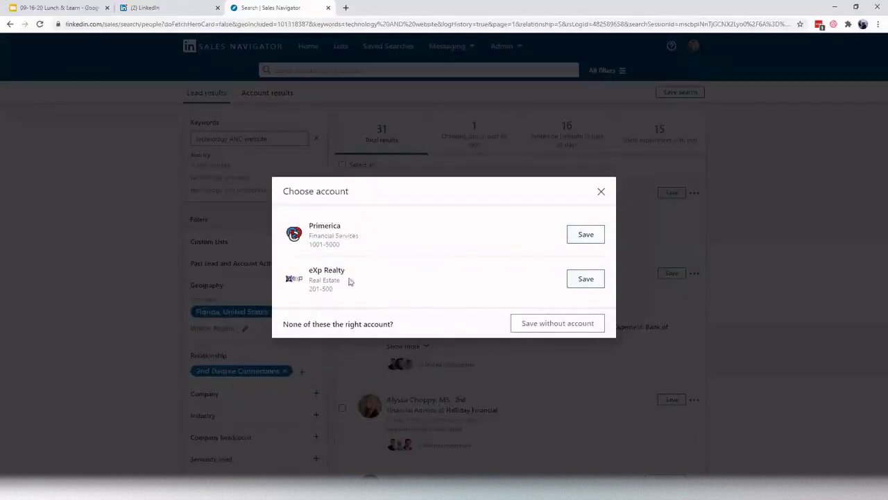
left_click(580, 235)
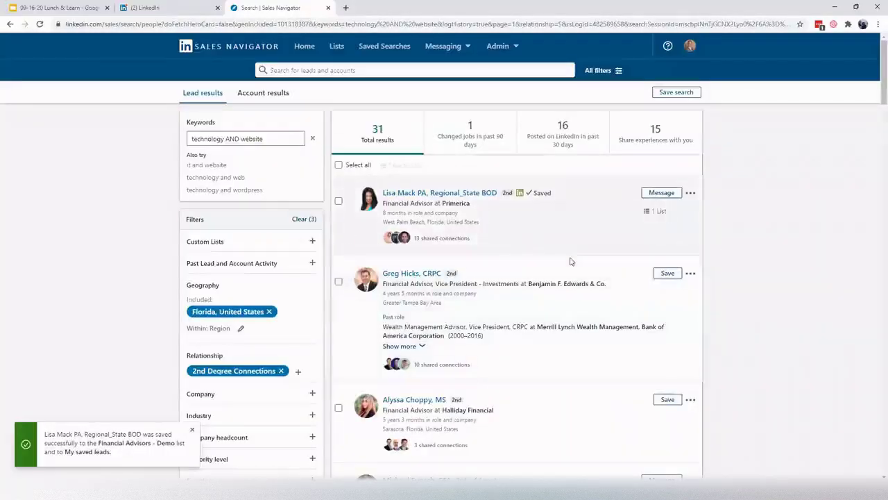
Look through the lead results for further financial advisors suitable for the list.
scroll(580, 267, "down", 2)
scroll(590, 278, "down", 6)
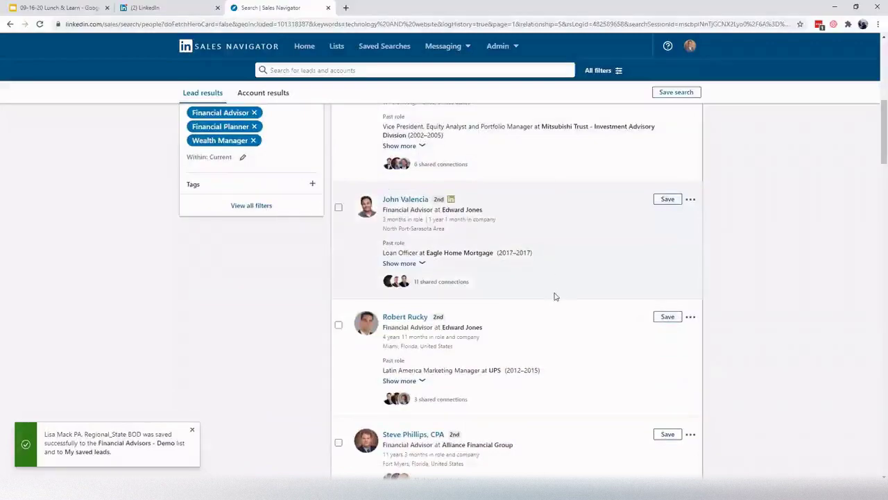
scroll(555, 296, "up", 8)
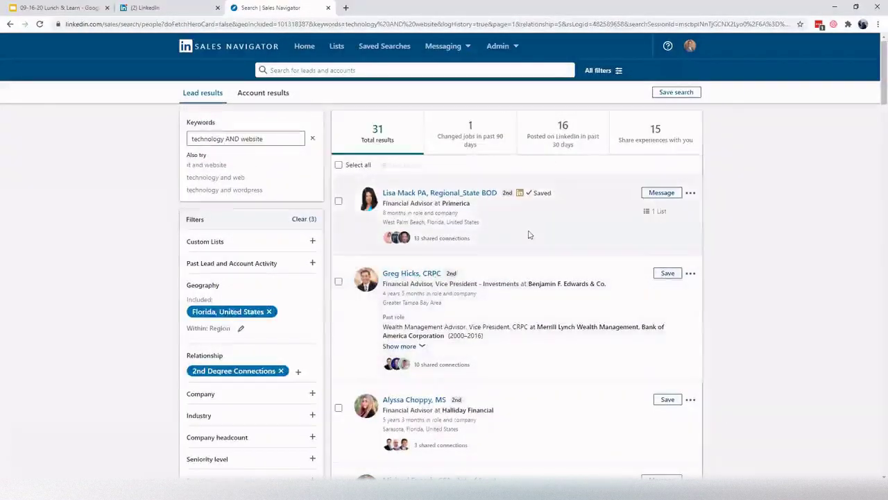
scroll(527, 236, "down", 6)
scroll(528, 236, "down", 5)
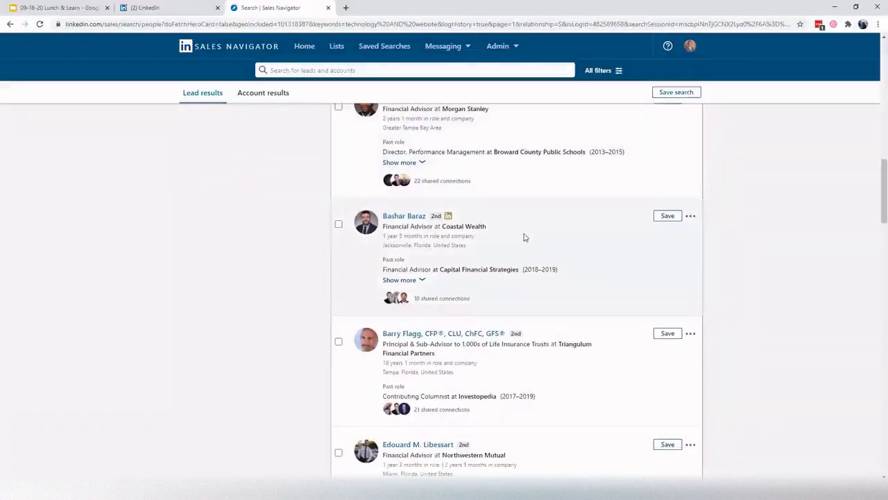
scroll(525, 236, "down", 3)
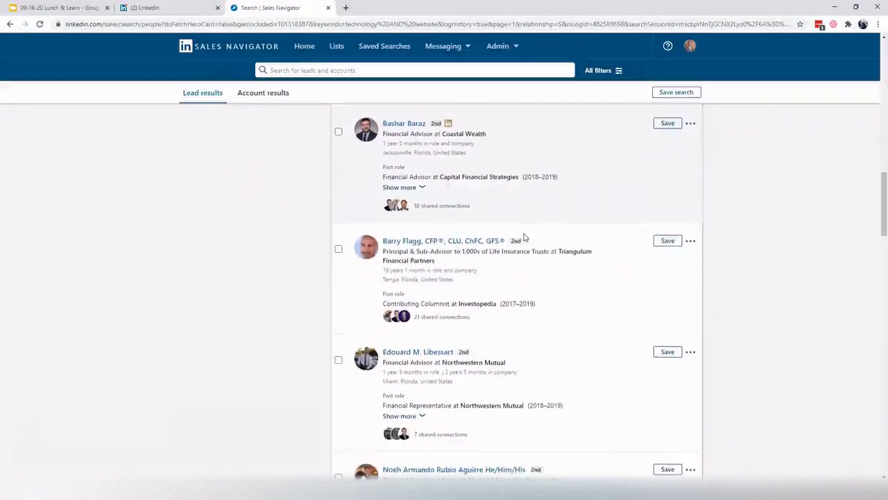
scroll(540, 256, "down", 3)
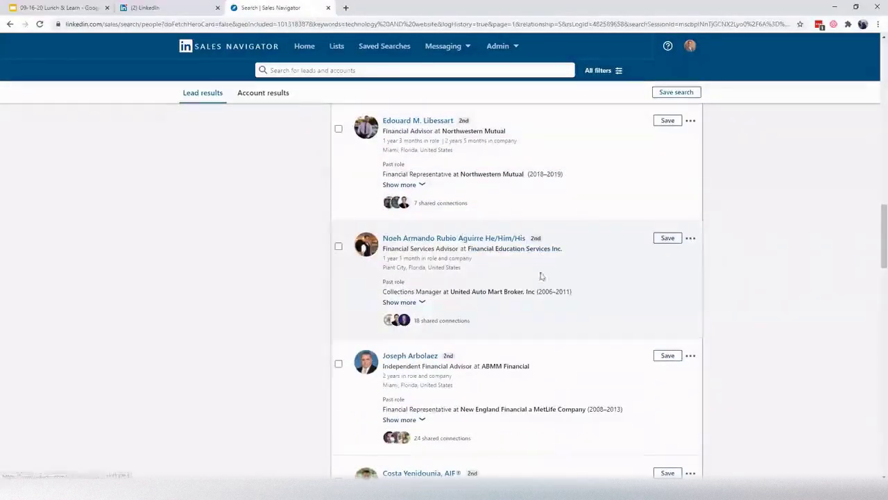
Examine the roles, companies and shared connections of the remaining 2nd-degree leads in the Florida search results.
scroll(553, 300, "down", 3)
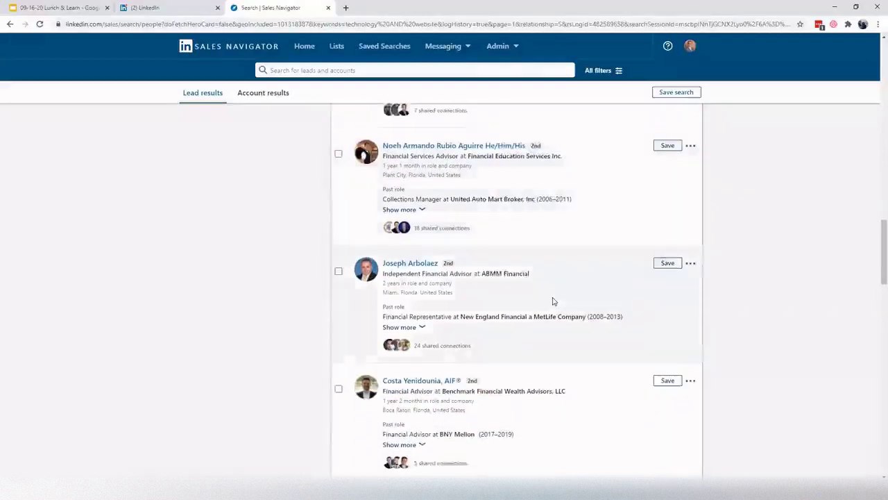
scroll(553, 301, "down", 2)
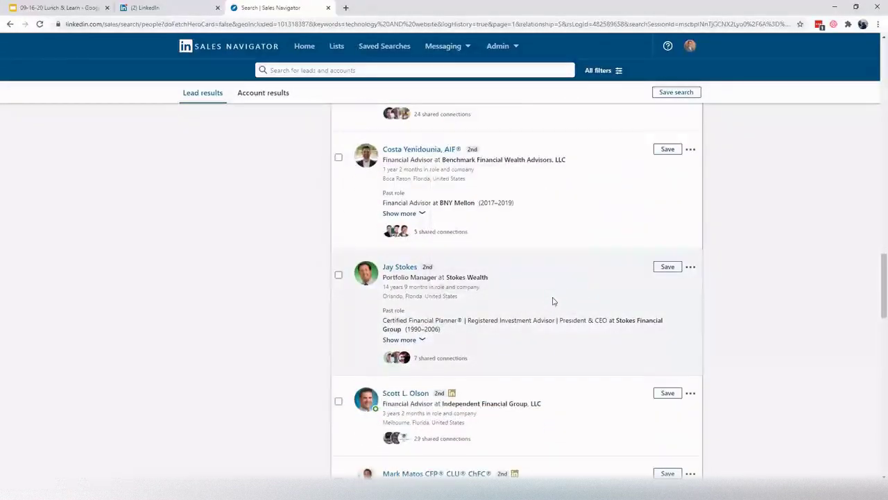
scroll(563, 290, "down", 2)
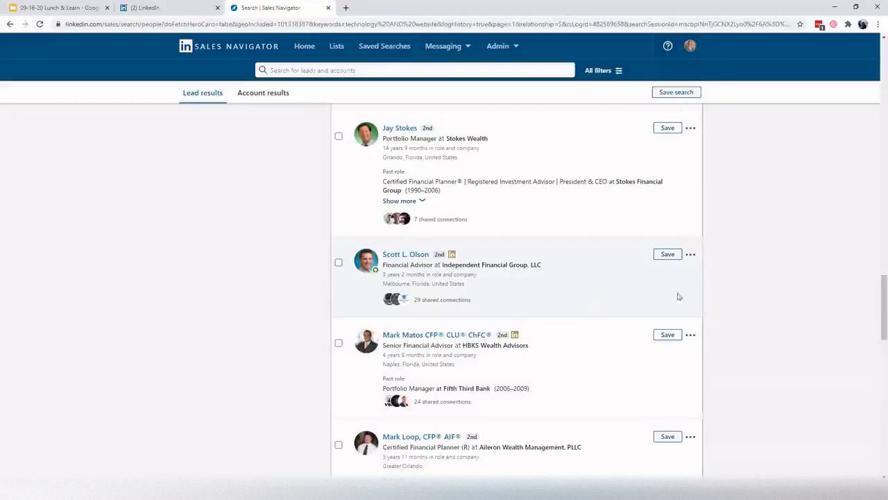
scroll(620, 305, "down", 5)
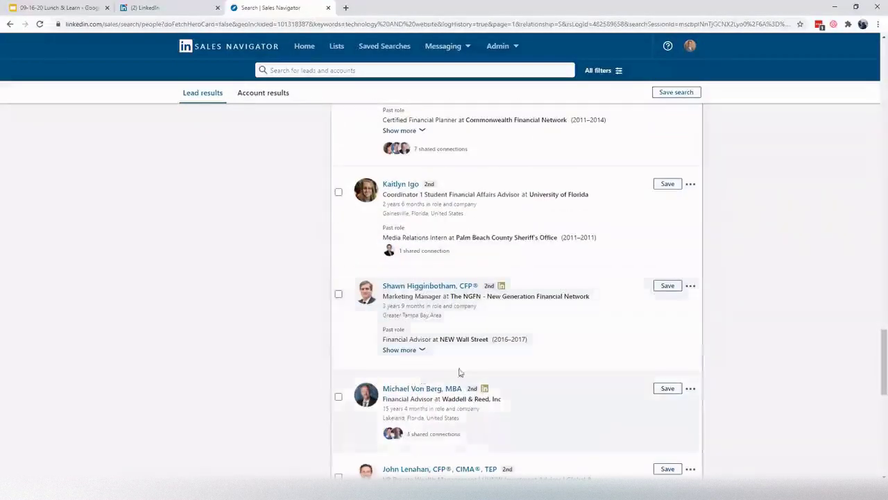
scroll(472, 369, "down", 3)
scroll(541, 354, "up", 4)
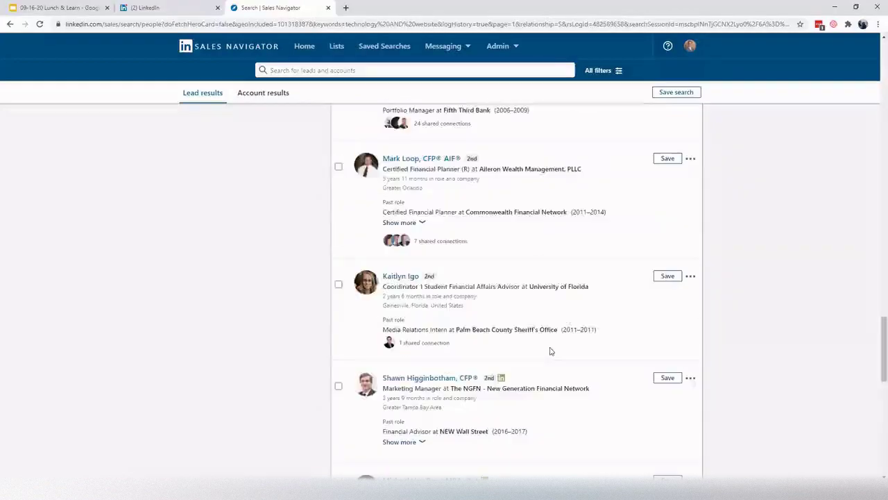
scroll(602, 347, "up", 10)
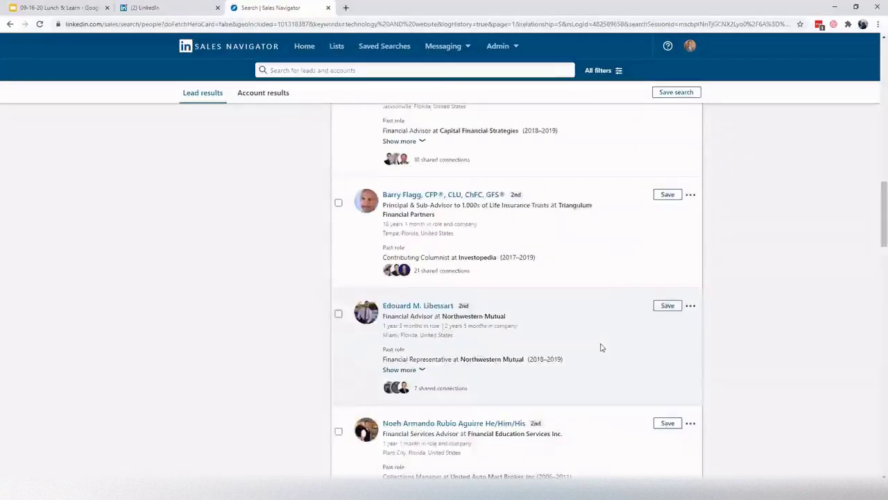
scroll(603, 347, "up", 10)
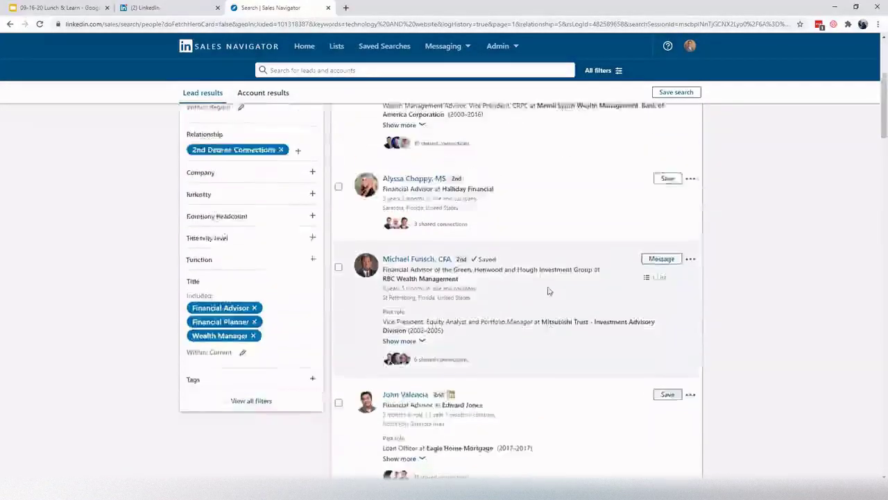
scroll(549, 291, "up", 3)
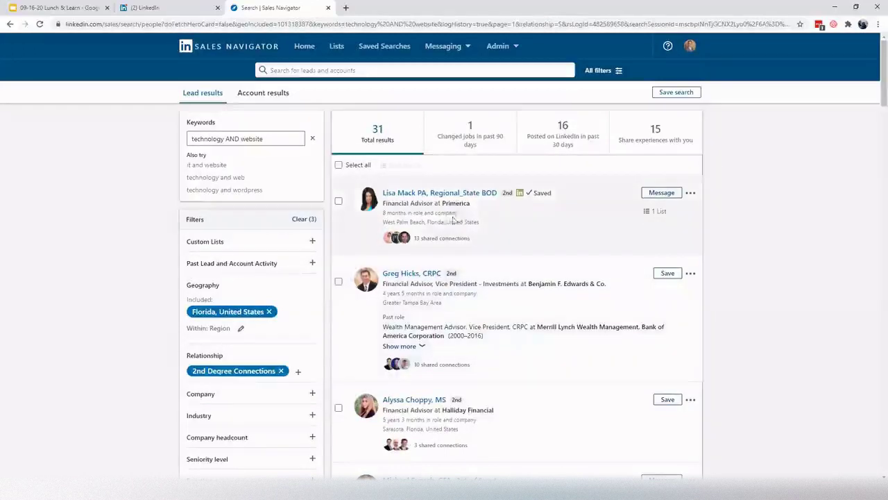
Go to the Sales Navigator home page and review the alerts about posts shared by leads.
left_click(304, 46)
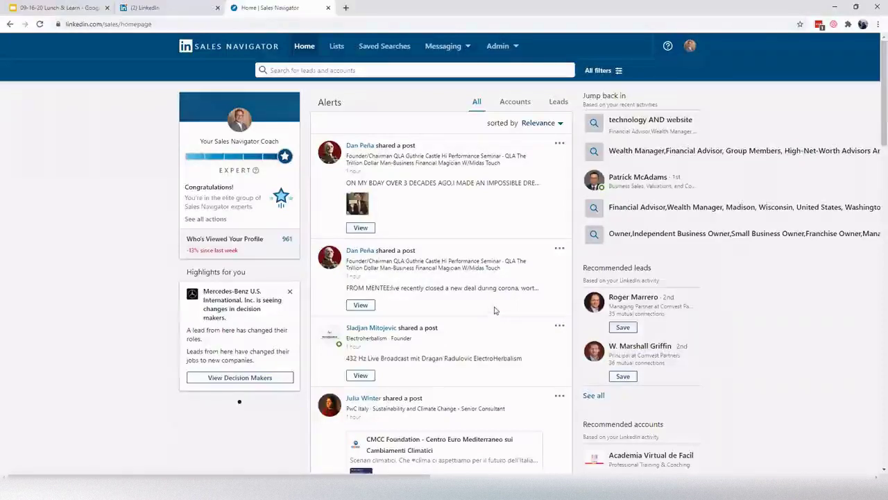
scroll(478, 243, "down", 2)
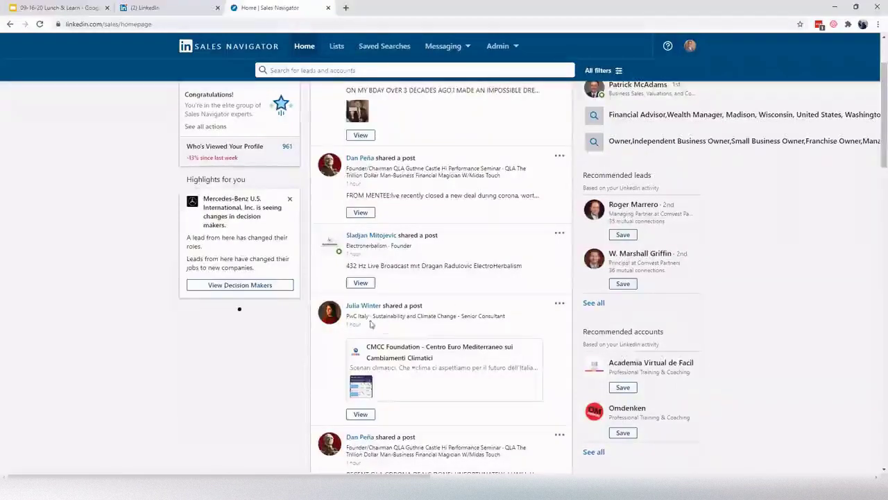
scroll(416, 340, "down", 1)
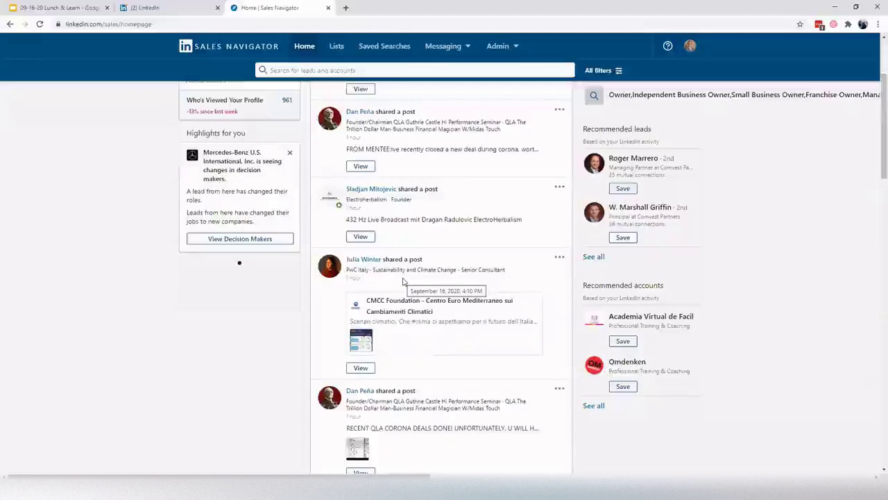
scroll(401, 277, "up", 1)
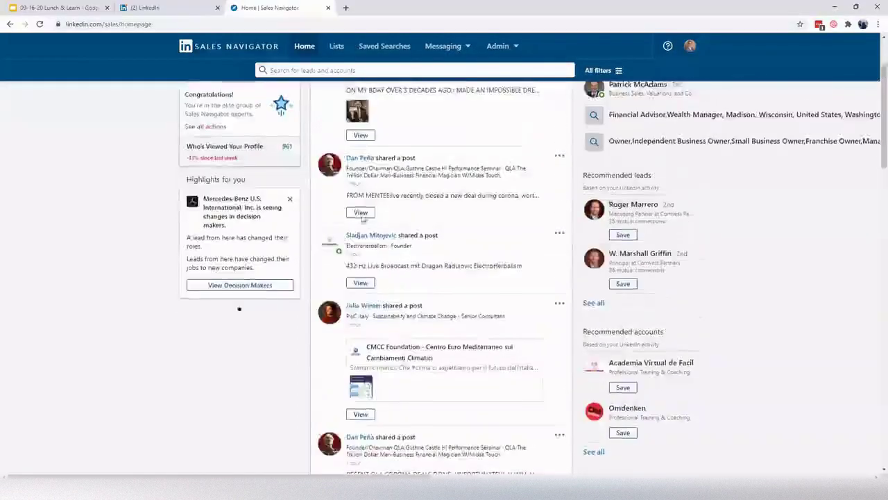
scroll(403, 285, "down", 3)
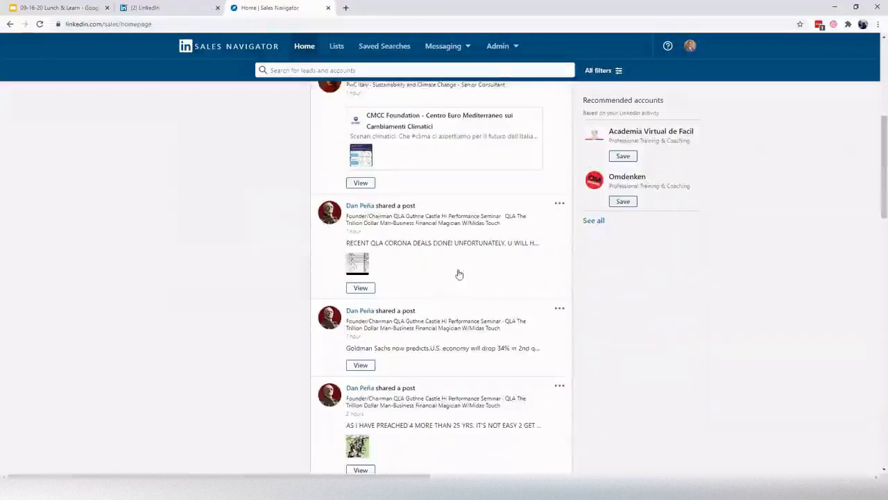
scroll(458, 274, "down", 1)
scroll(483, 277, "down", 2)
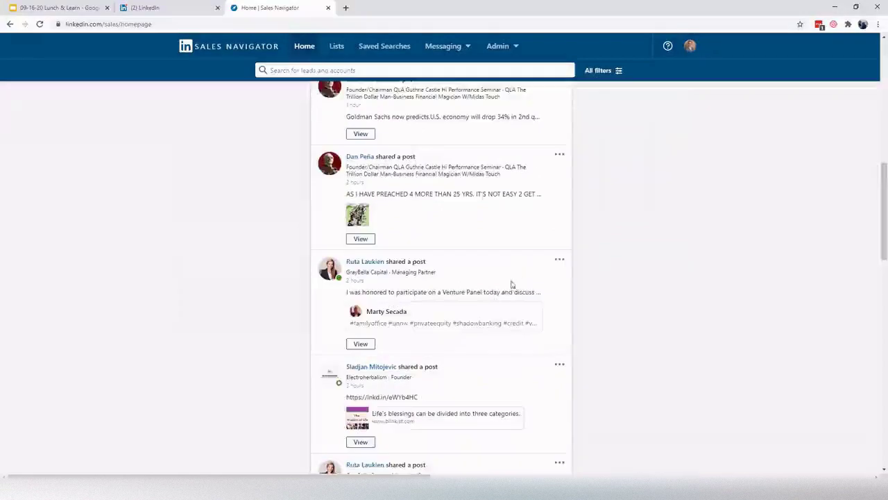
Open the profile of the GrayBella Capital managing partner from the alerts and review the highlights, experience, recommendations and interests.
left_click(364, 262)
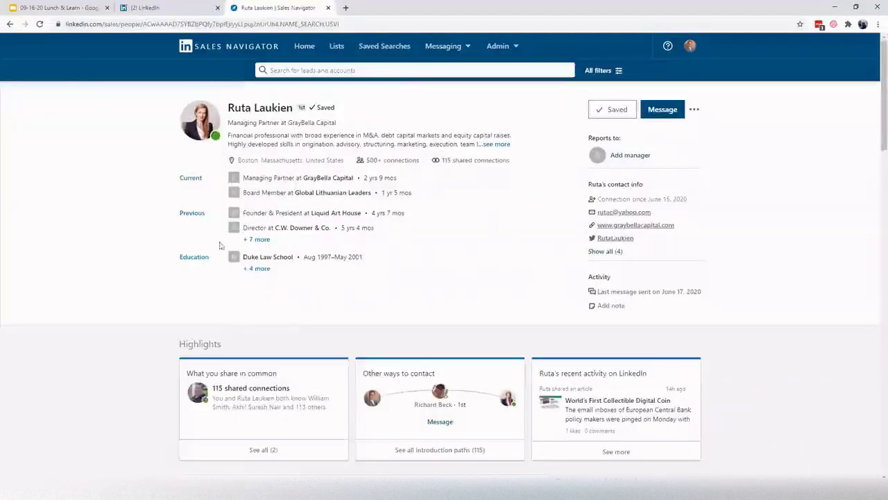
scroll(270, 277, "down", 5)
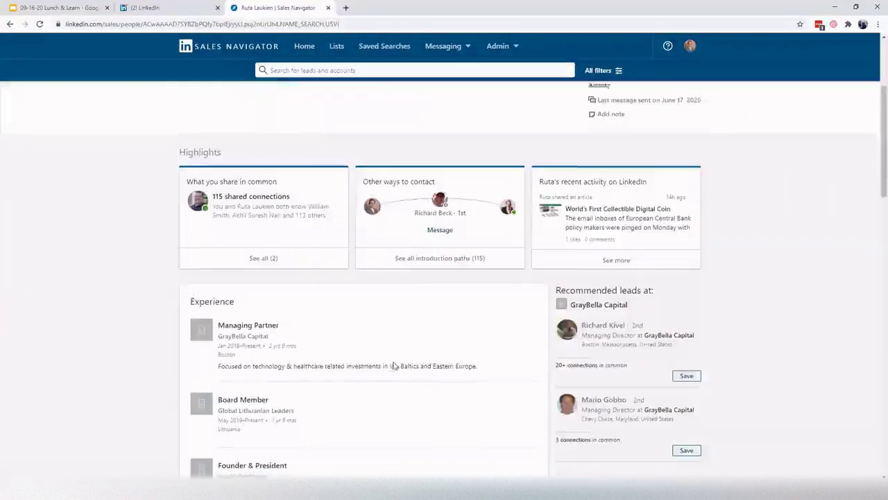
scroll(394, 364, "down", 10)
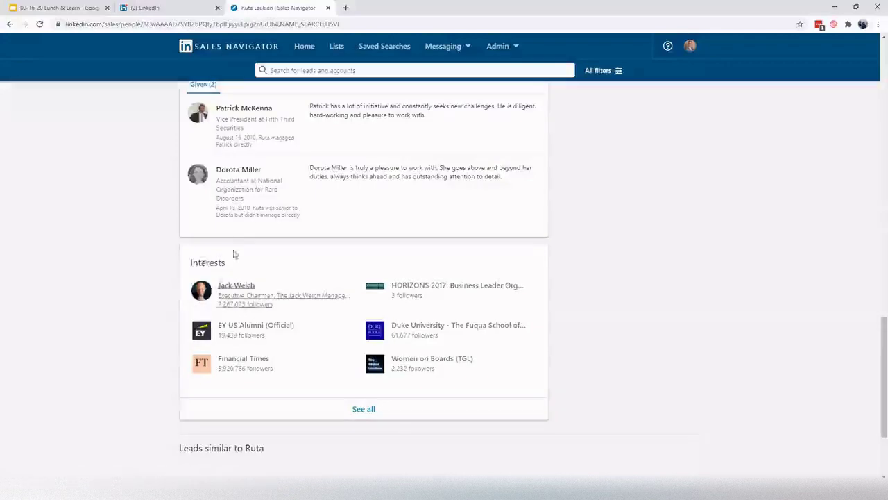
scroll(278, 253, "up", 3)
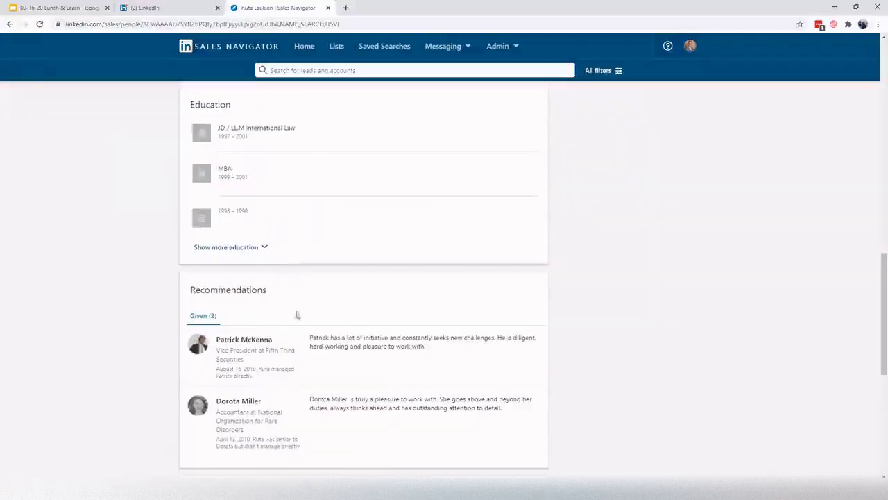
scroll(340, 383, "up", 1)
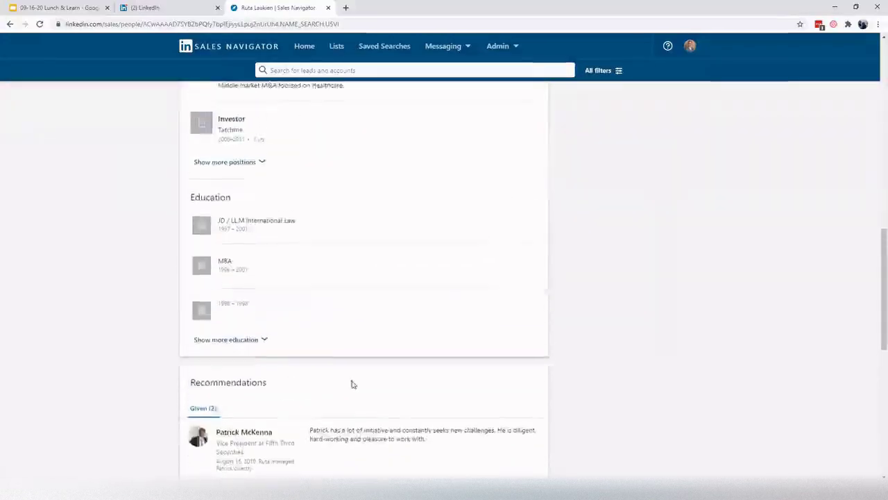
scroll(368, 299, "up", 3)
scroll(374, 307, "up", 7)
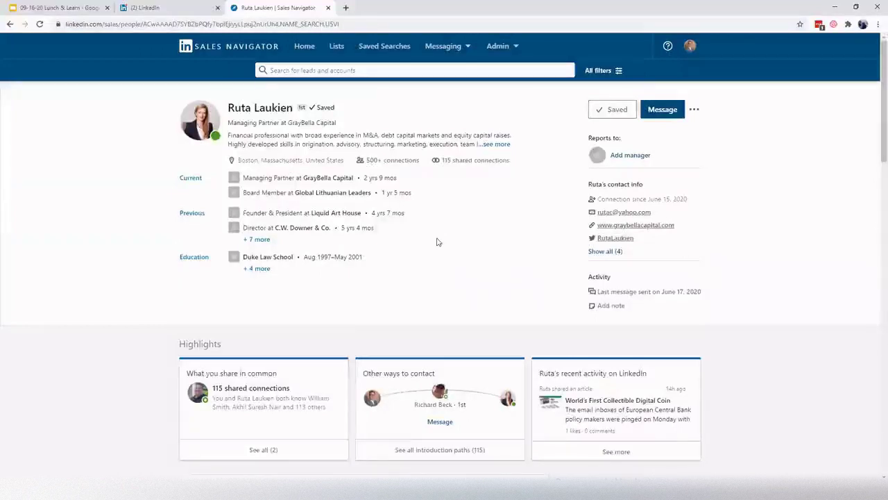
Switch to the Google Slides presentation and advance to the "Ongoing Engagement Tactics" slide.
left_click(63, 8)
key("Right")
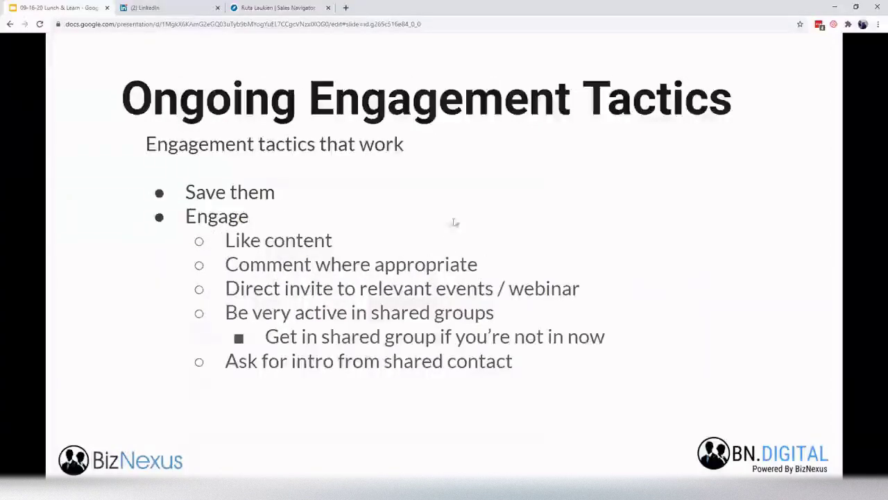